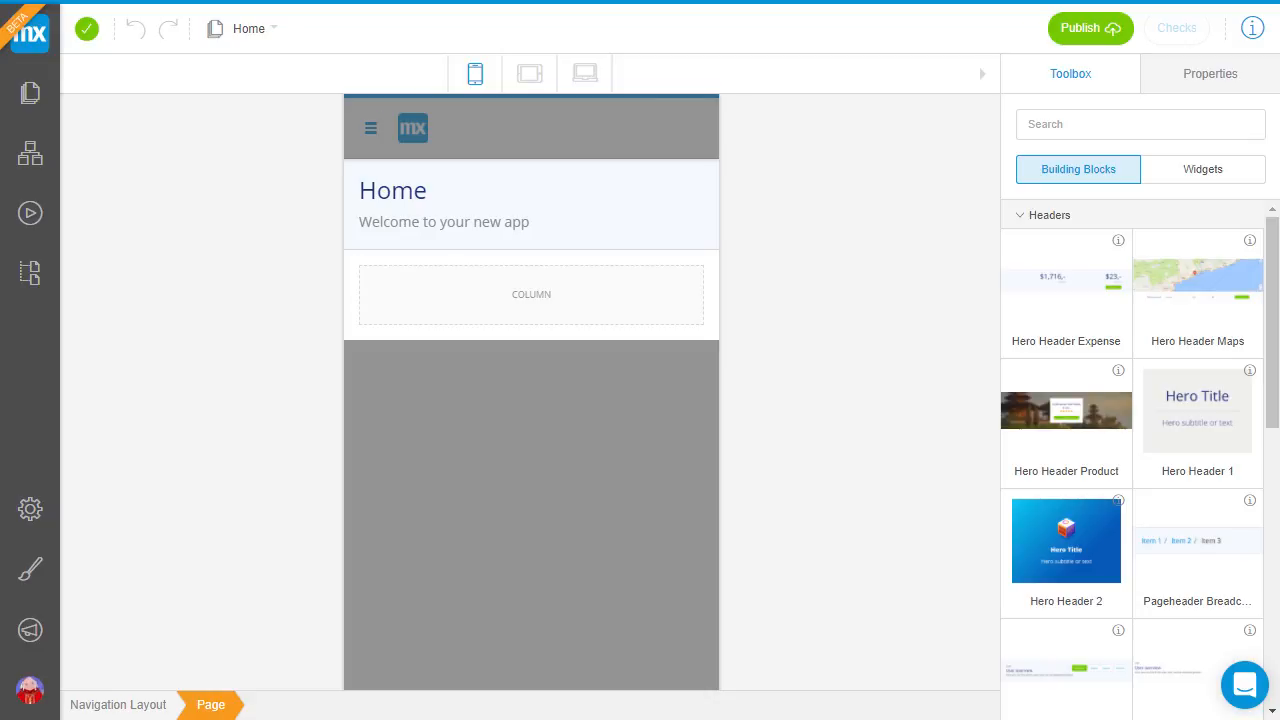
Replace the Home page's default welcome header and empty column grid with a Hero Header 2 building block
left_click(697, 267)
key("Delete")
left_click(696, 245)
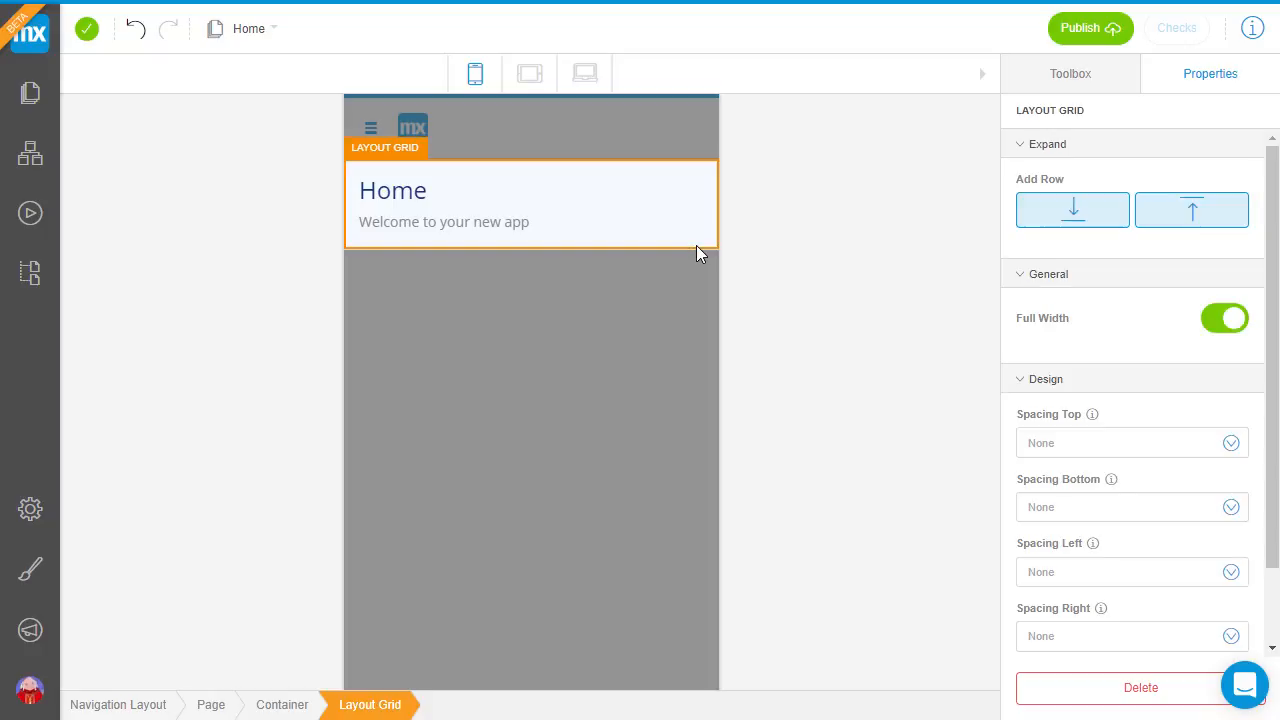
key("Delete")
left_click(688, 215)
key("Delete")
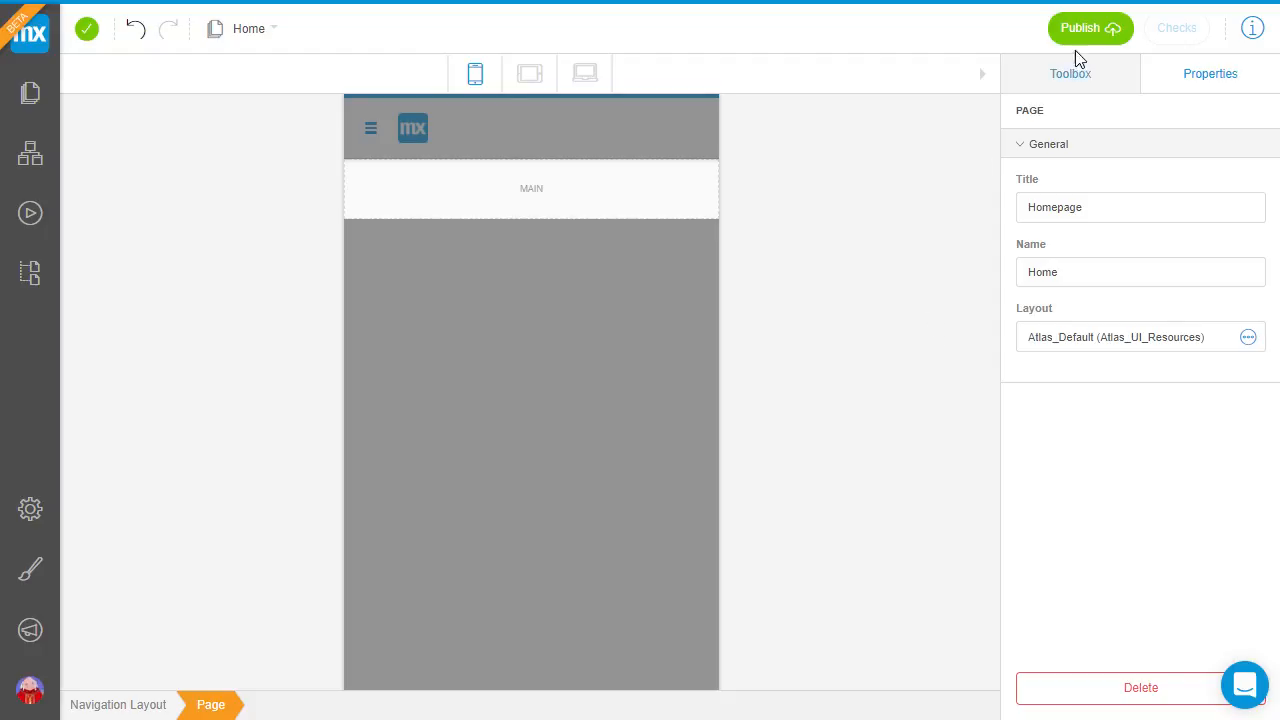
left_click(1066, 78)
left_click_drag(1050, 530, 643, 188)
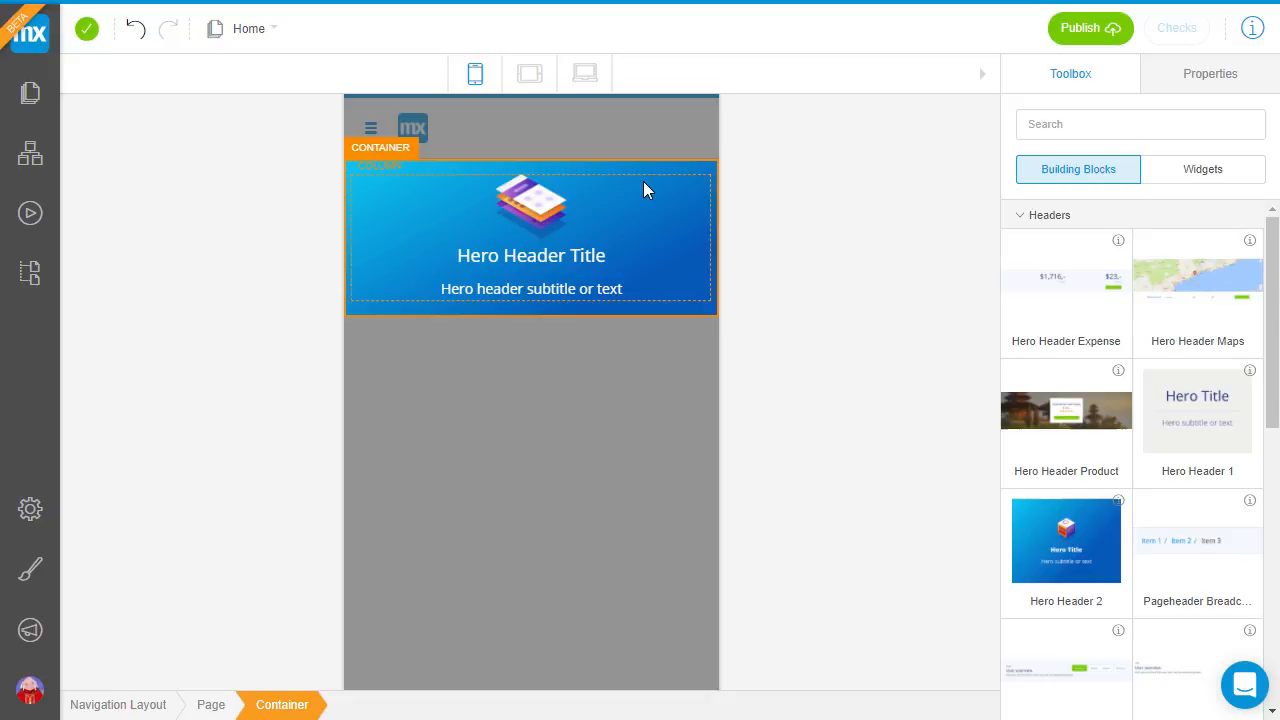
Change the hero header's title to "My Task Manager" and delete its subtitle text
left_click(600, 257)
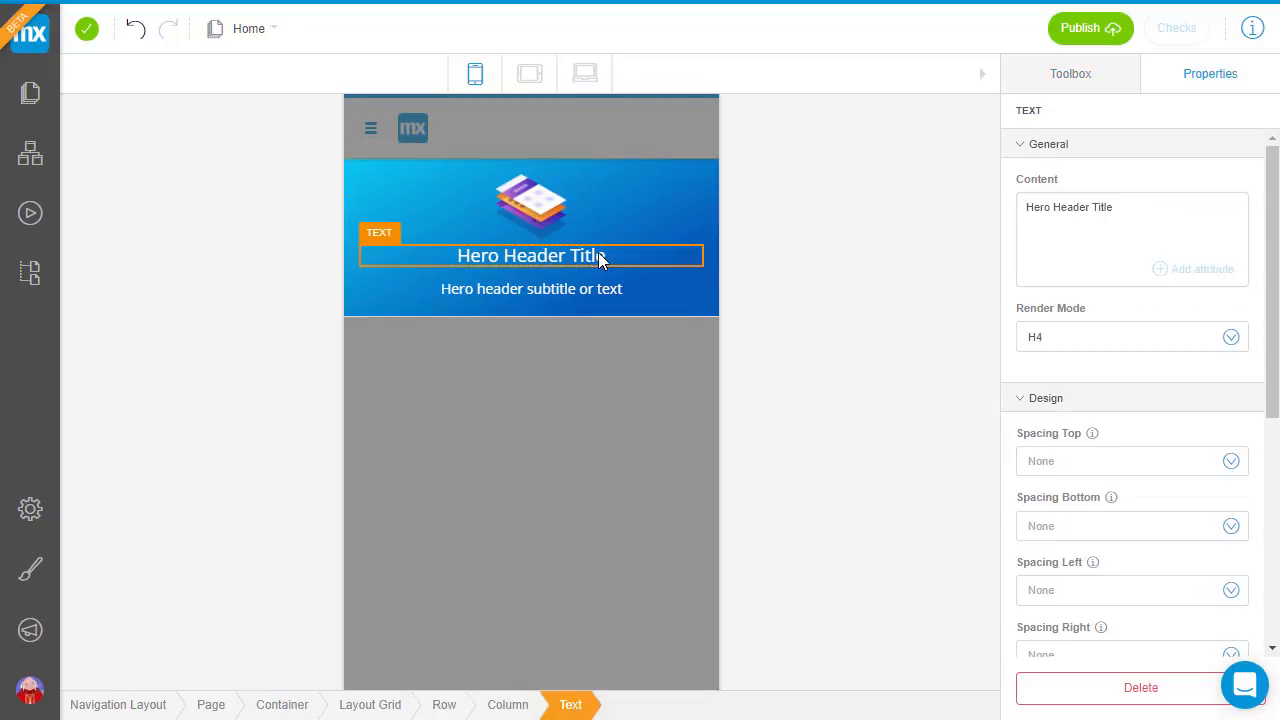
double_click(600, 257)
type("My ")
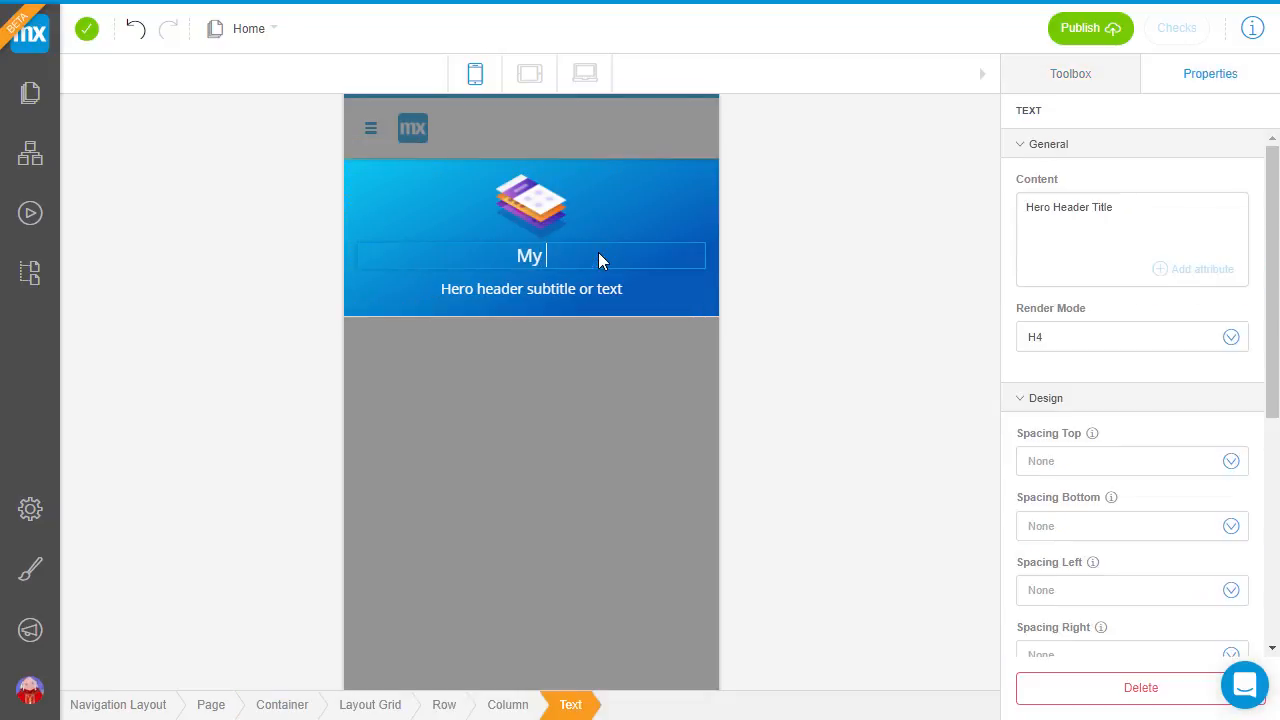
type("Task Manager")
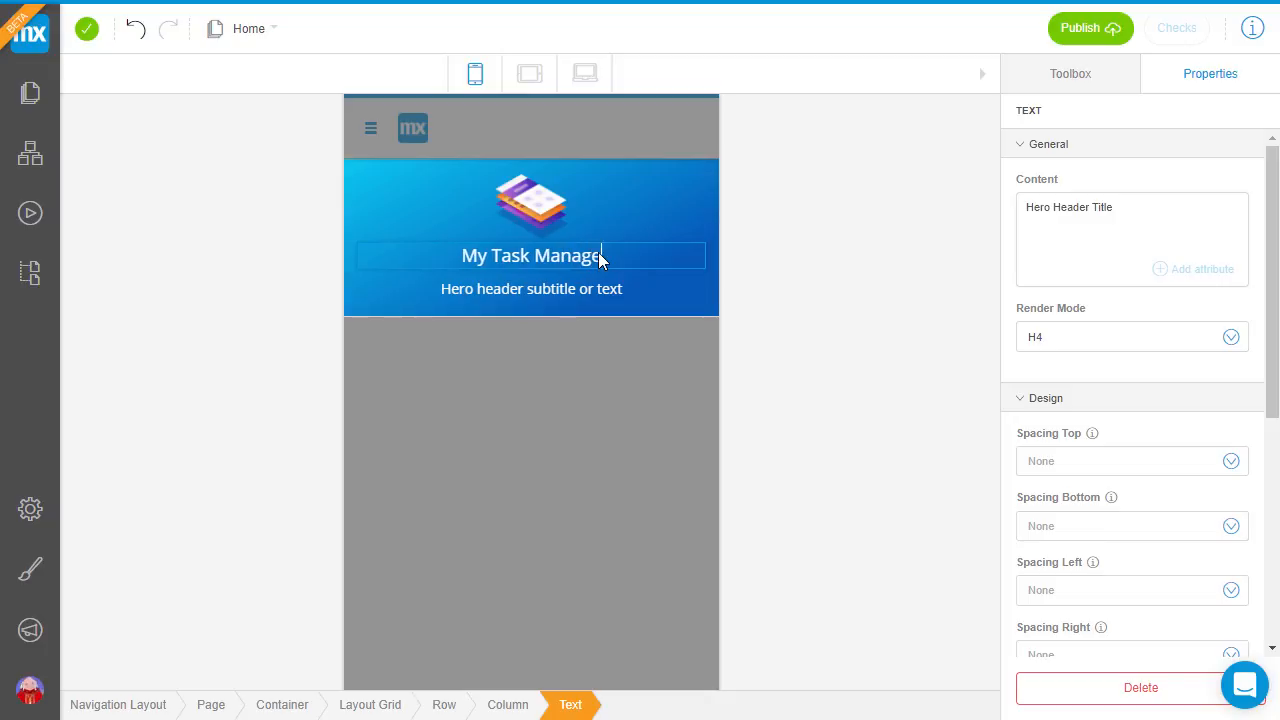
left_click(592, 289)
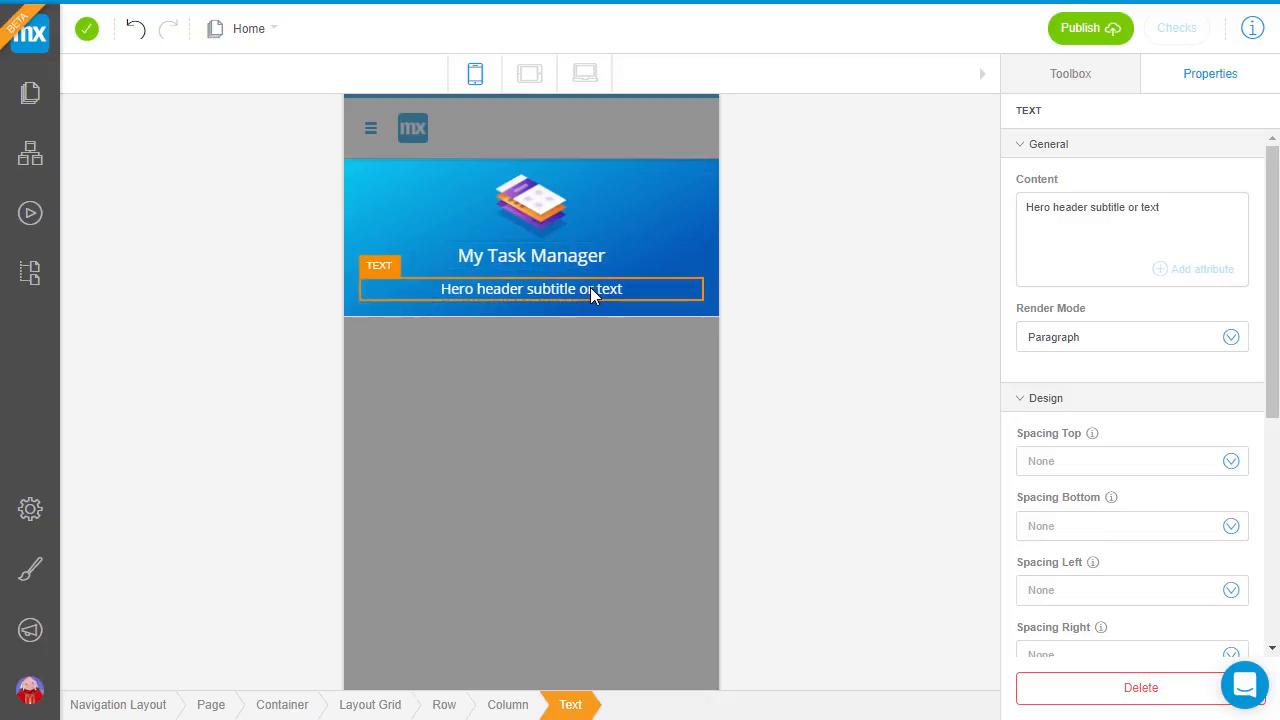
key("Delete")
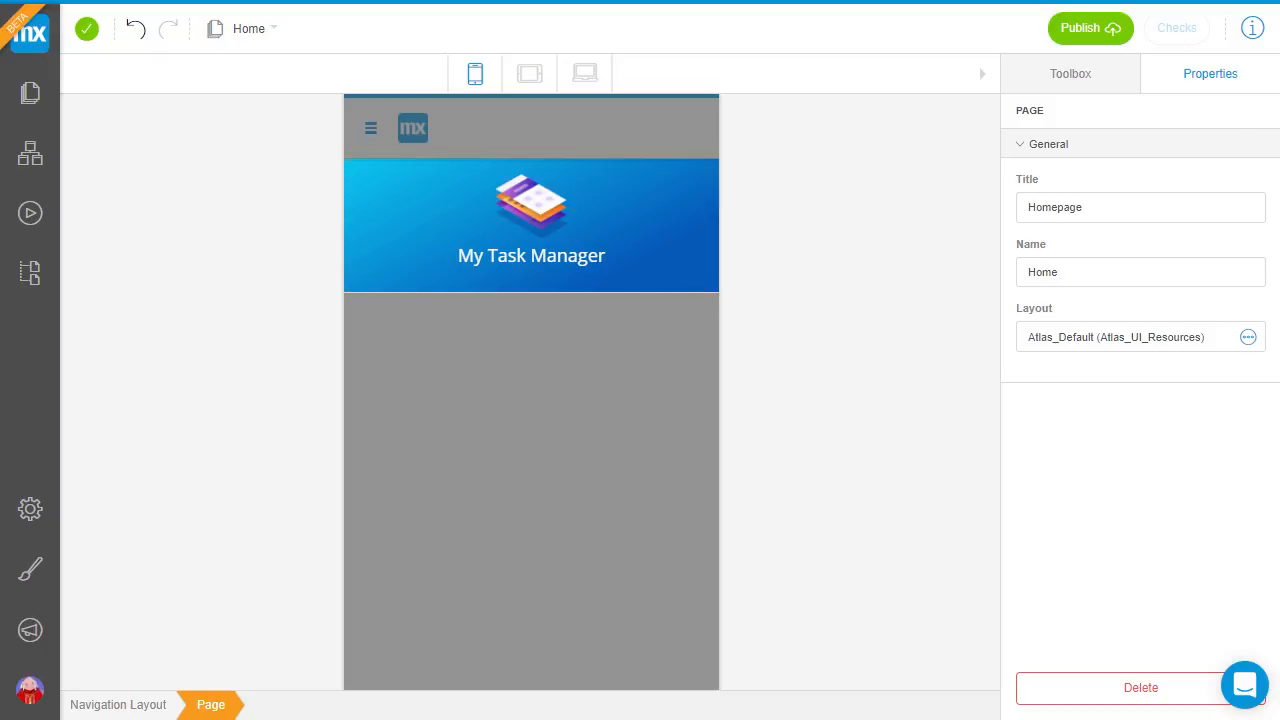
Search the building blocks for "list" and place the List 2 block directly below the hero header
left_click(1070, 78)
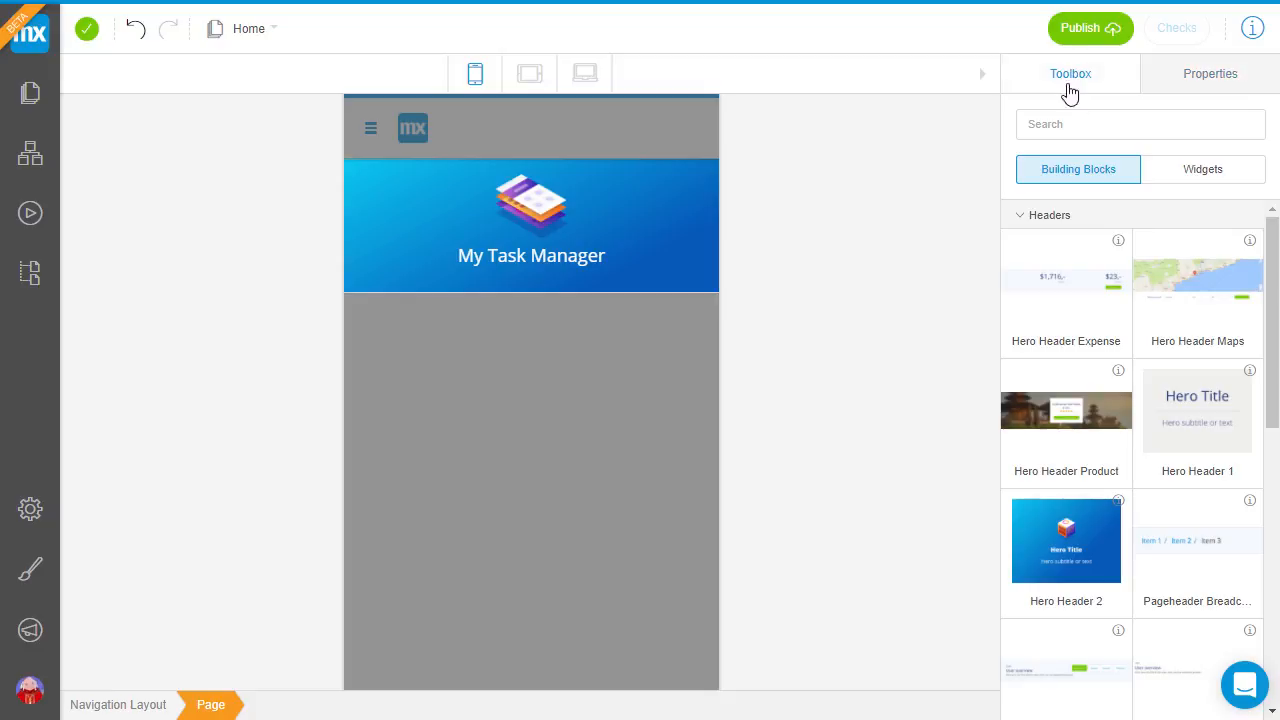
left_click(1068, 128)
type("l")
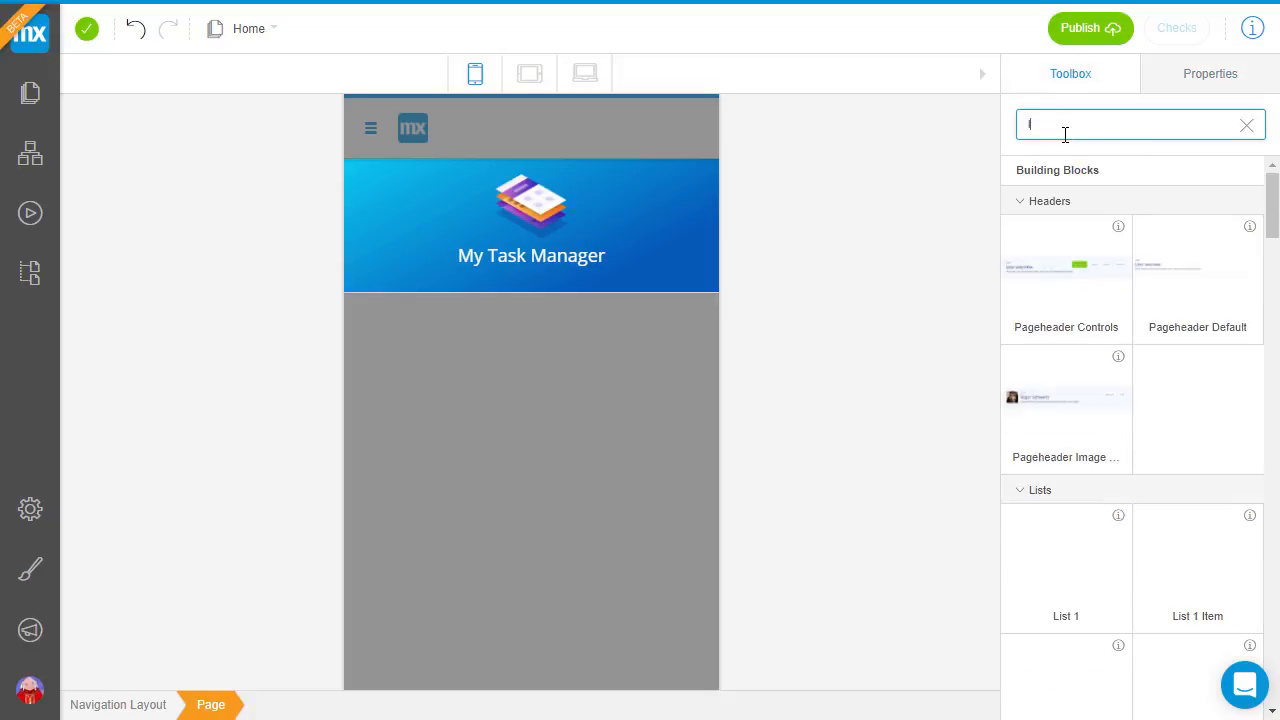
type("ist")
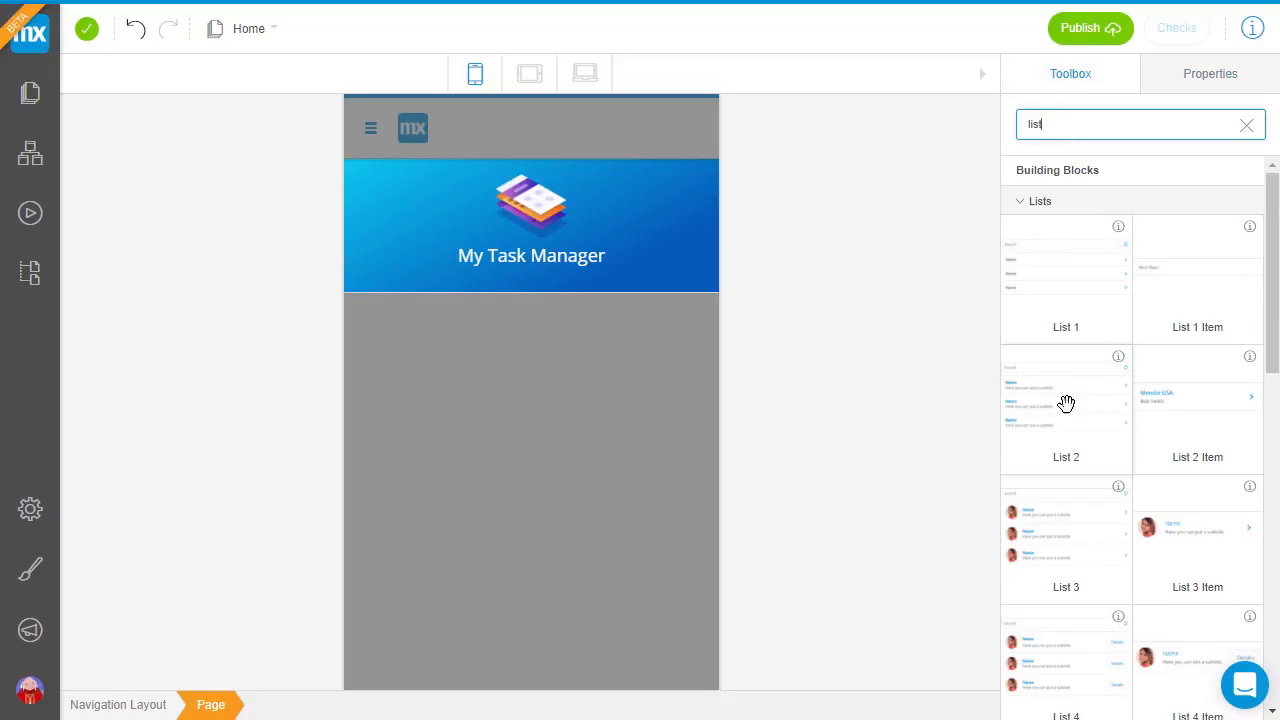
left_click_drag(1066, 404, 603, 297)
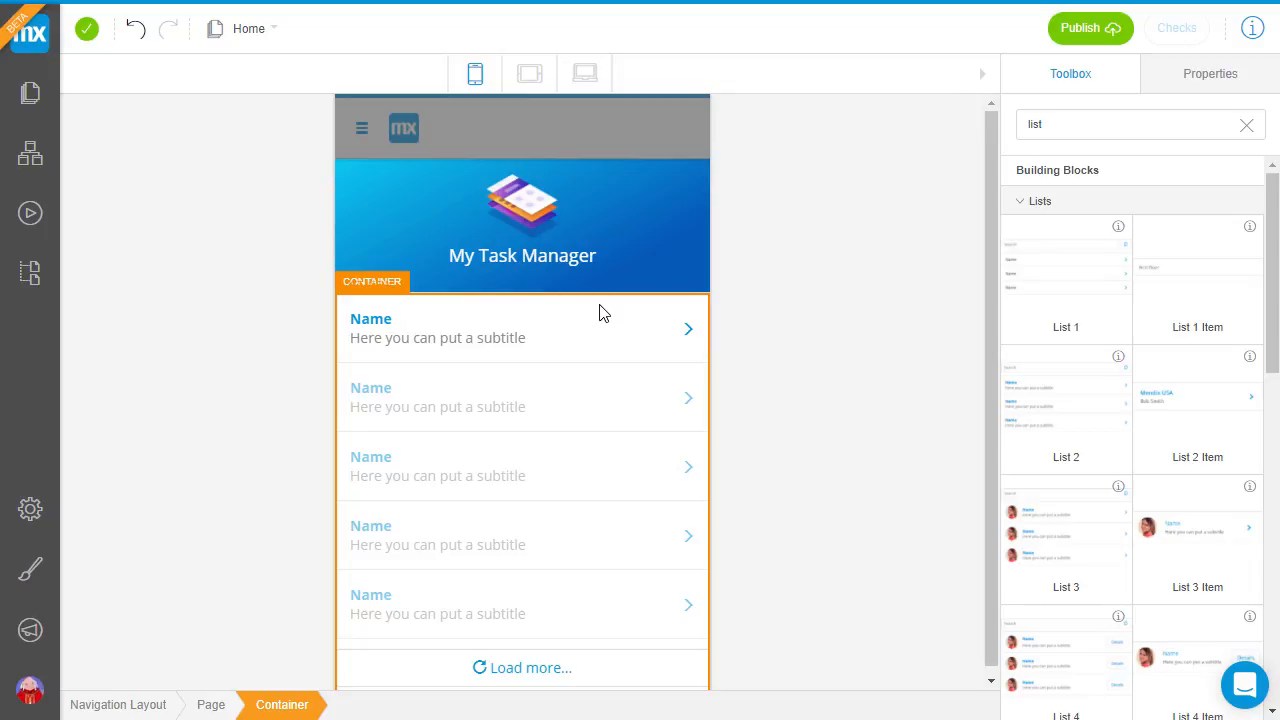
Create a new entity named Tasks as the database source of the list view
left_click(600, 313)
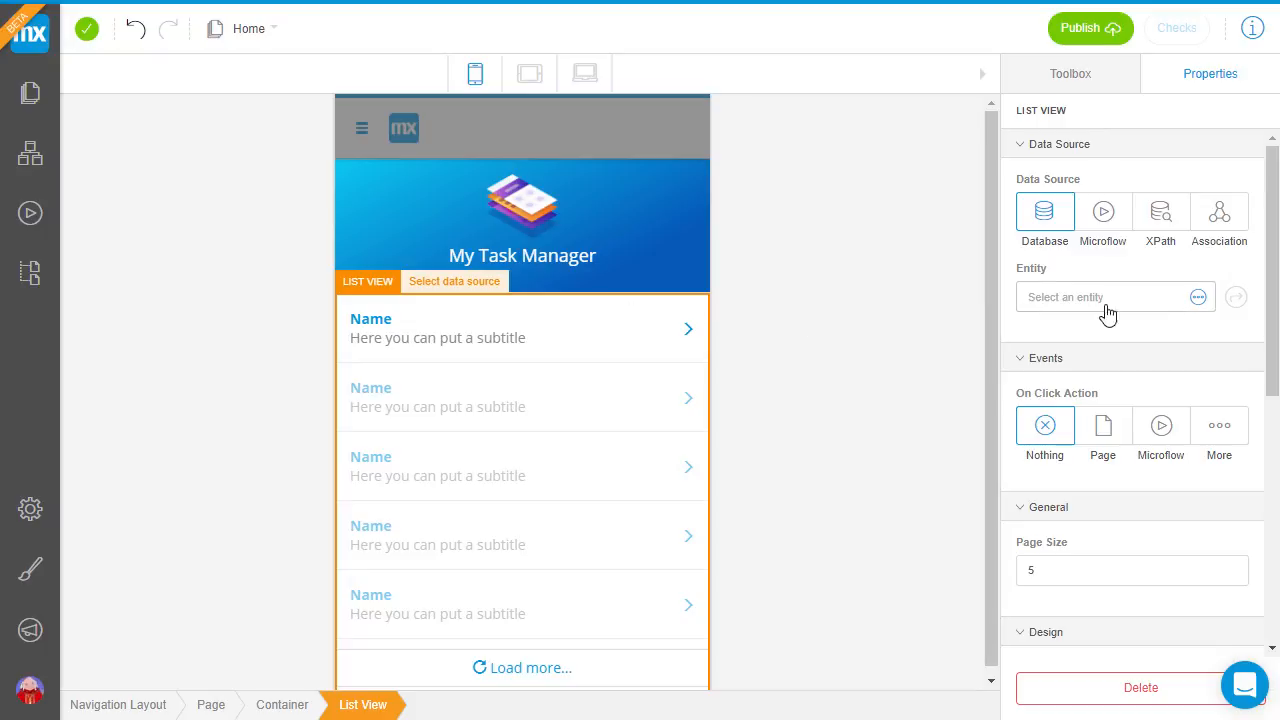
left_click(1197, 298)
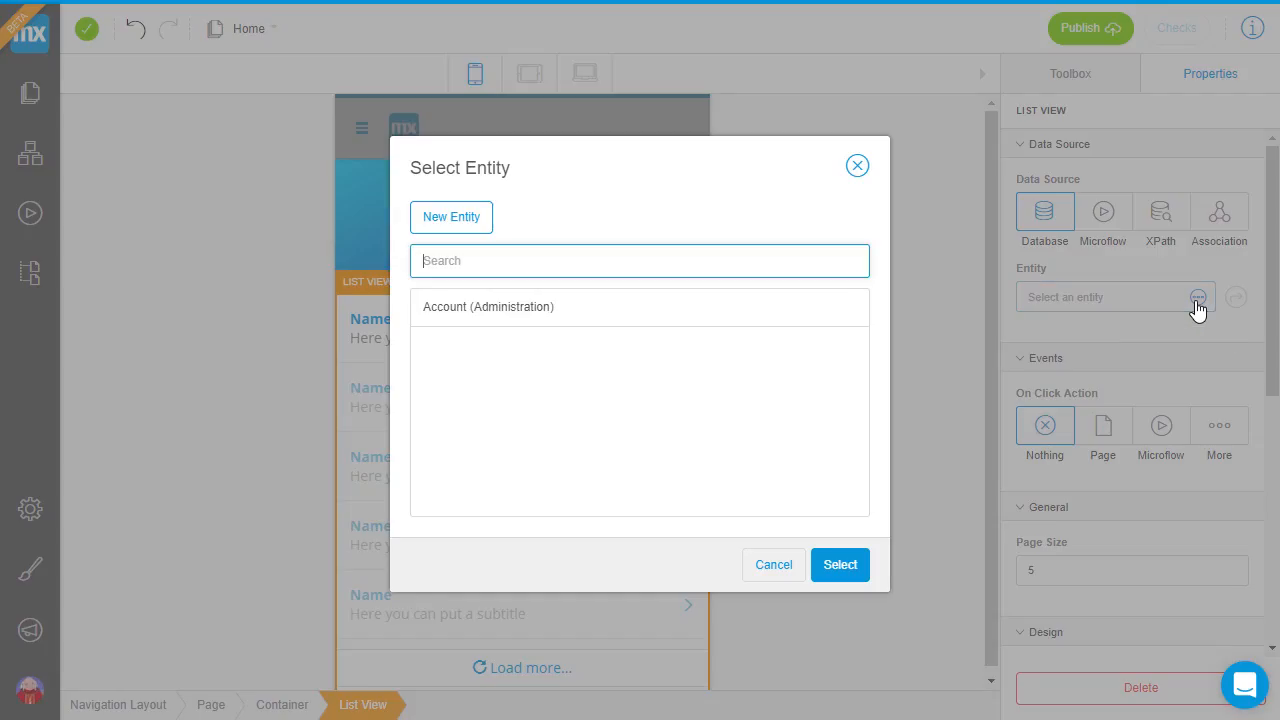
left_click(429, 226)
type("Tasks")
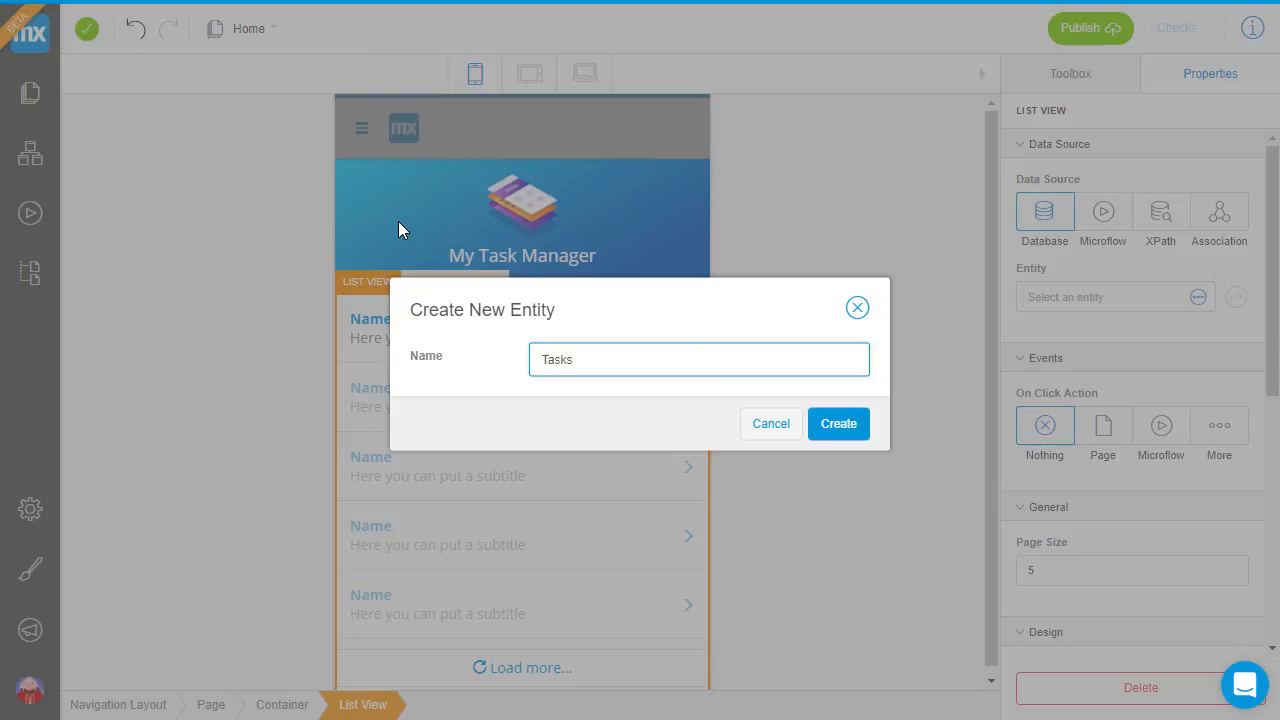
left_click(843, 430)
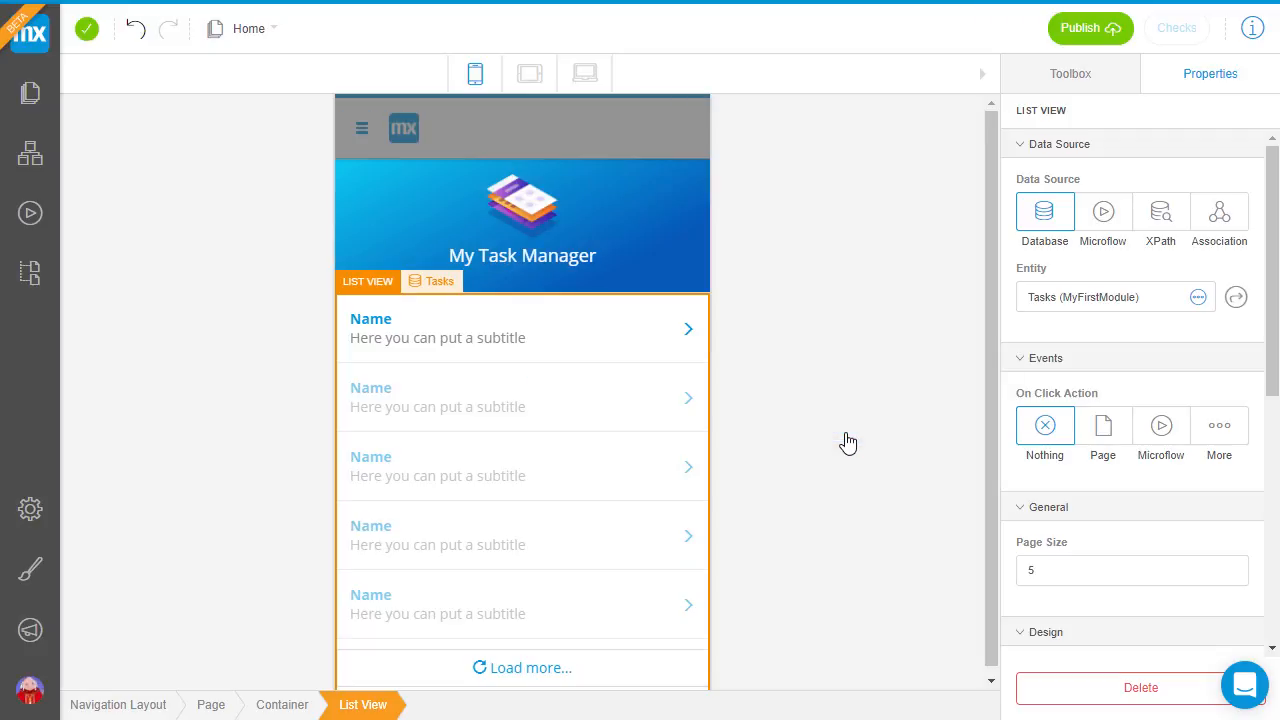
Open the Tasks entity in the domain model and add two String attributes, Name and Description
left_click(1237, 300)
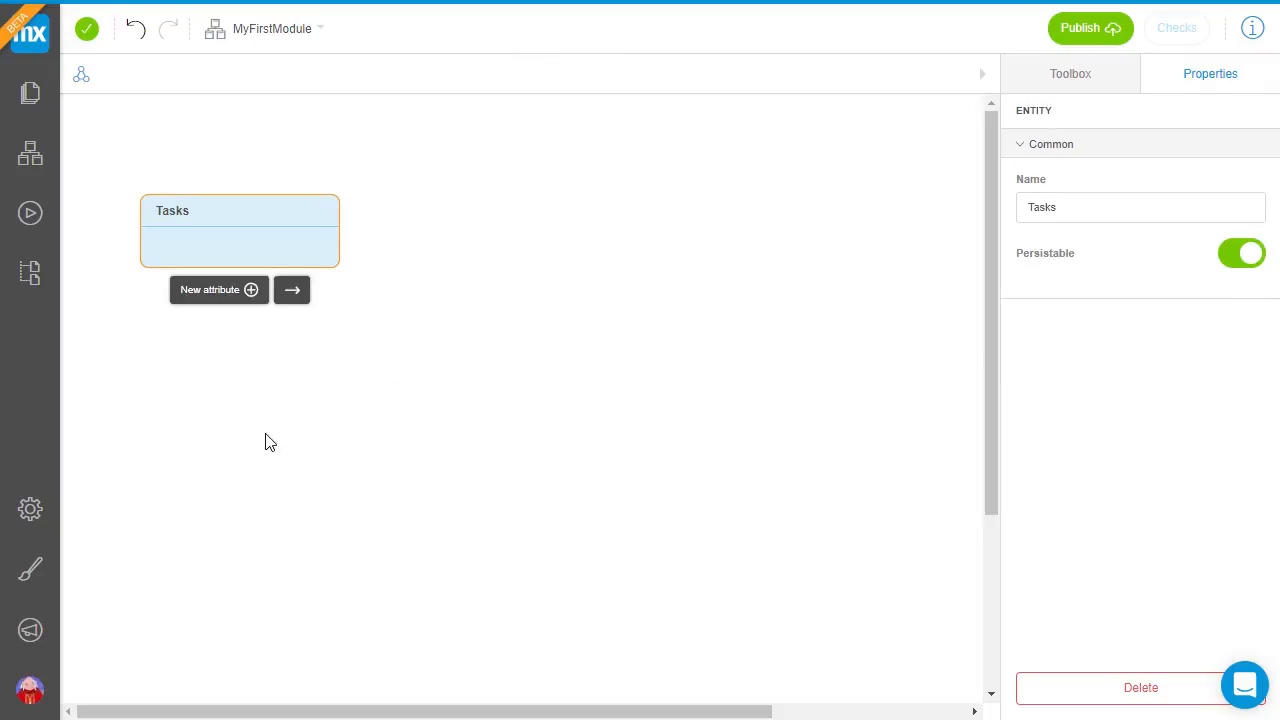
left_click(205, 296)
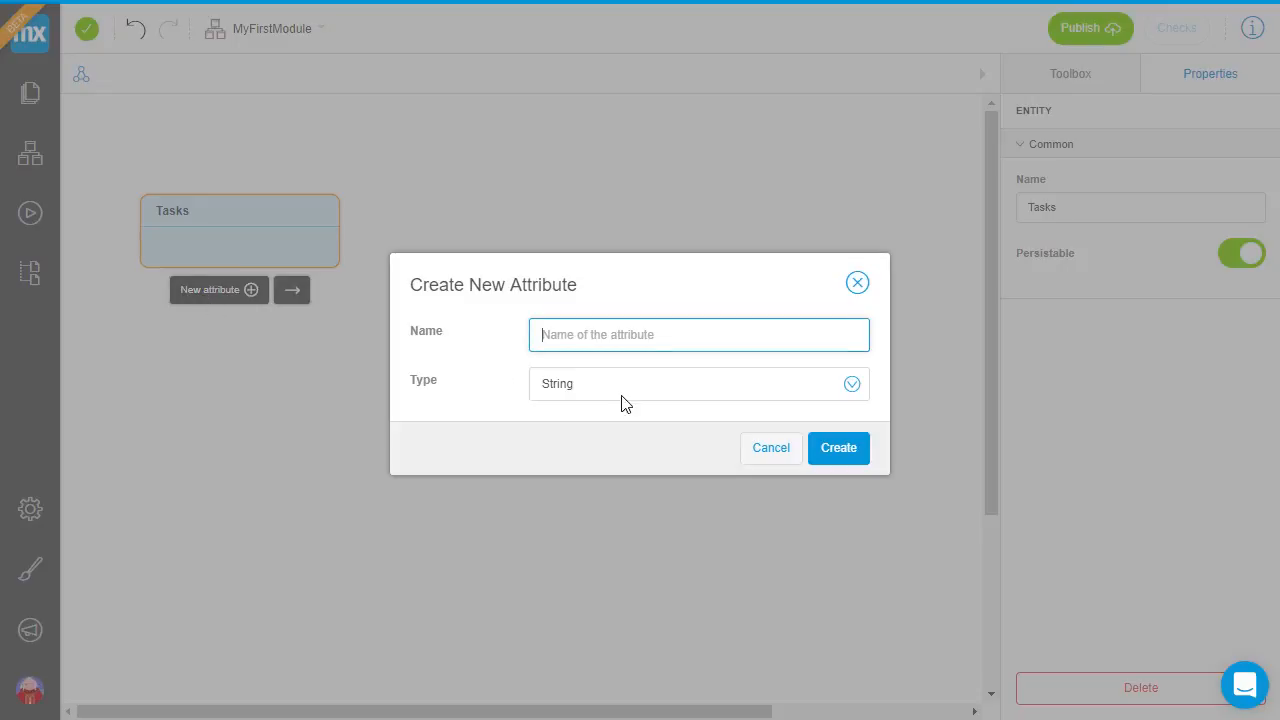
type("Name")
left_click(845, 447)
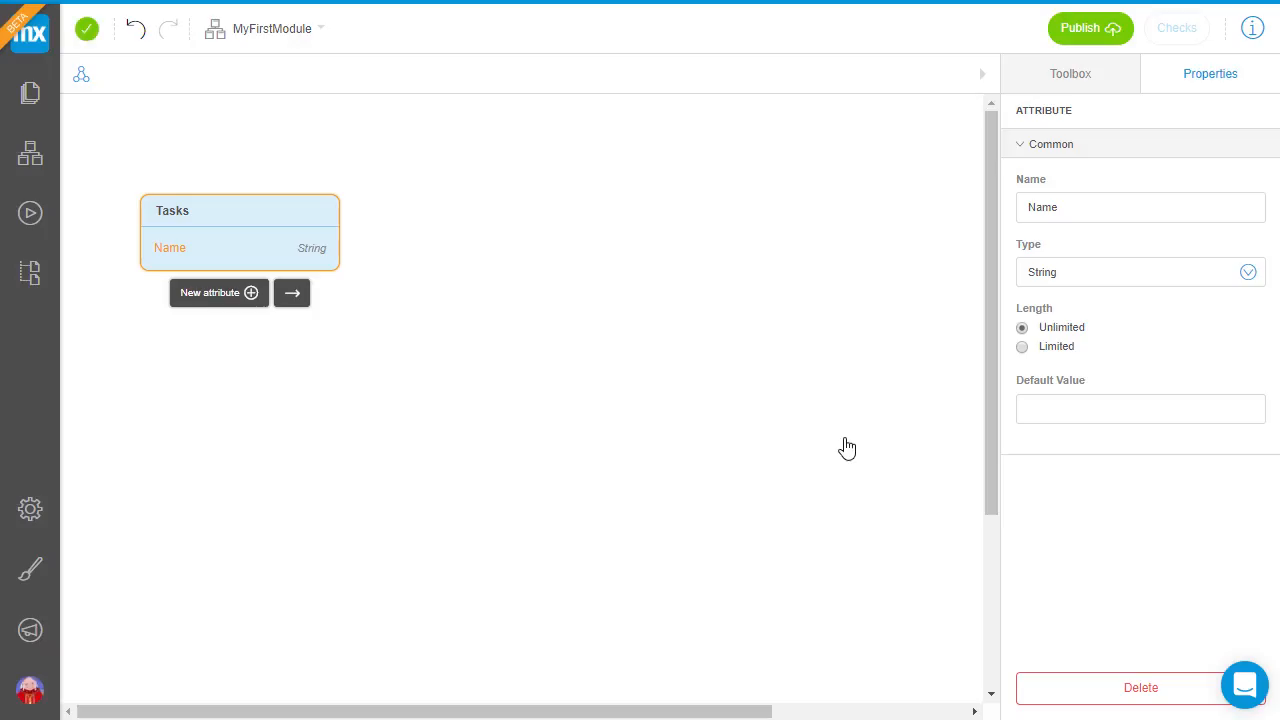
left_click(209, 298)
type("Desc")
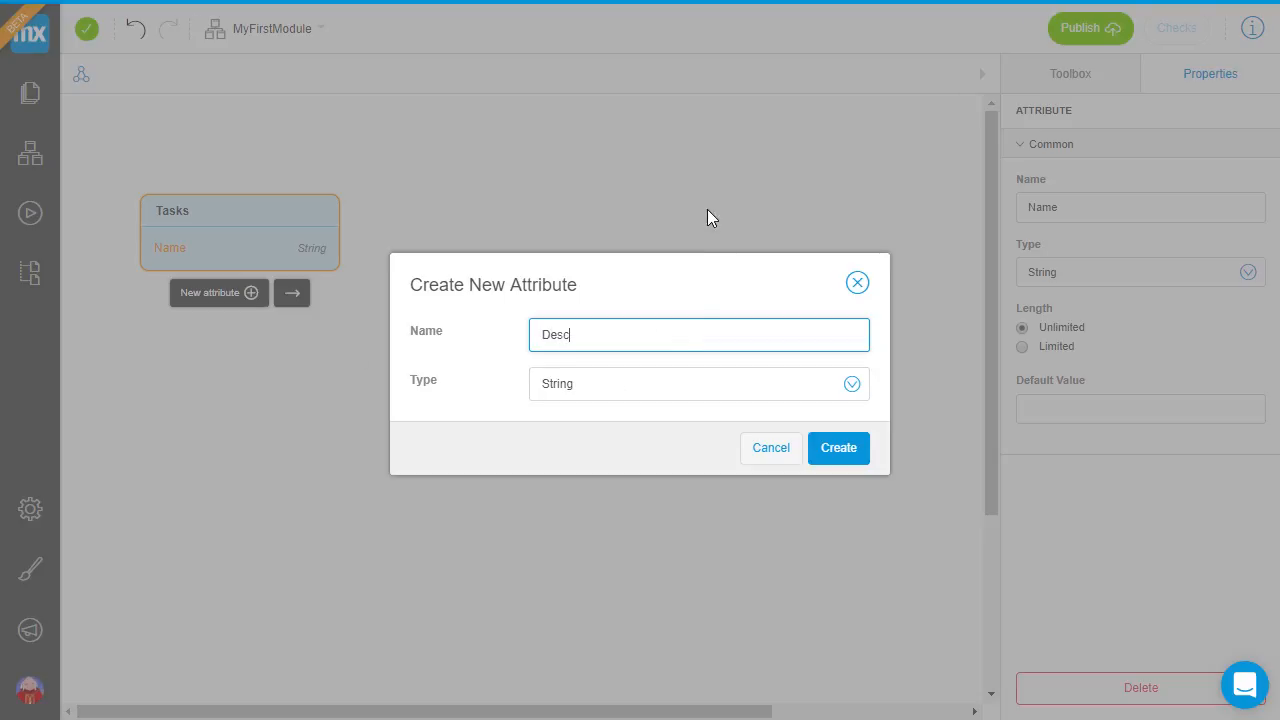
type("ription")
left_click(825, 450)
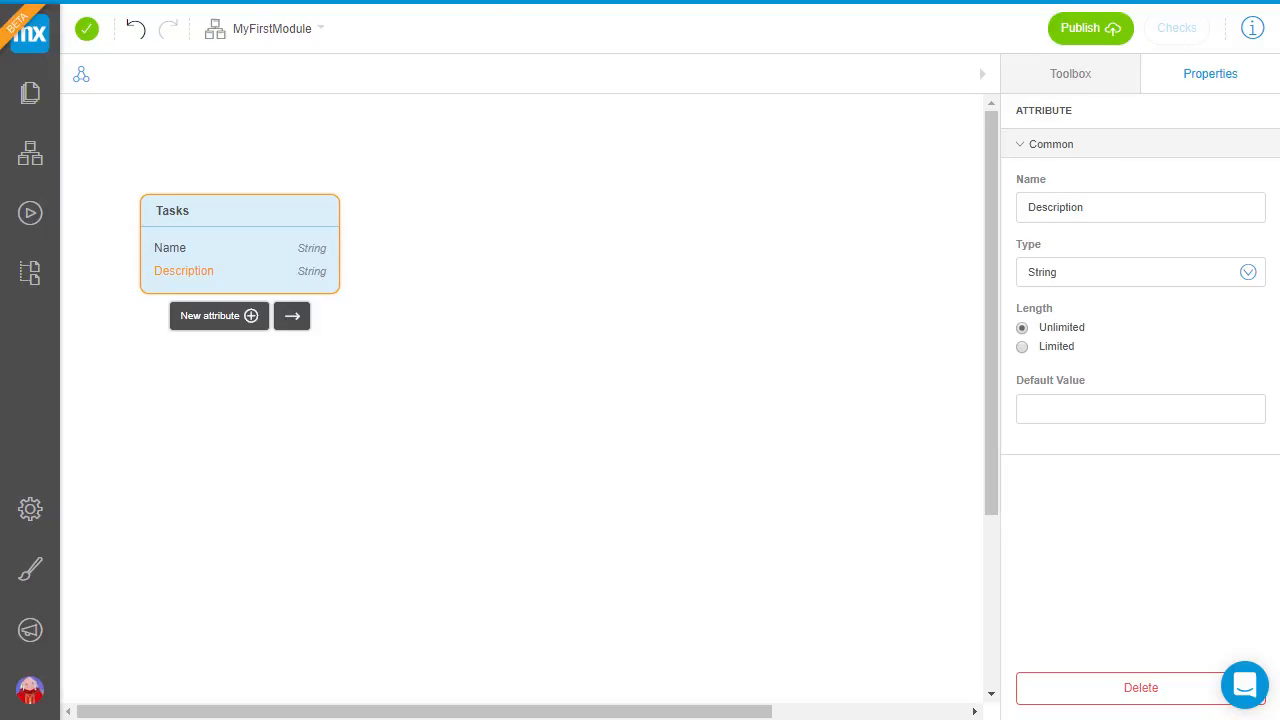
Return to the Home page and replace the list item's title text with the Name attribute
left_click(238, 40)
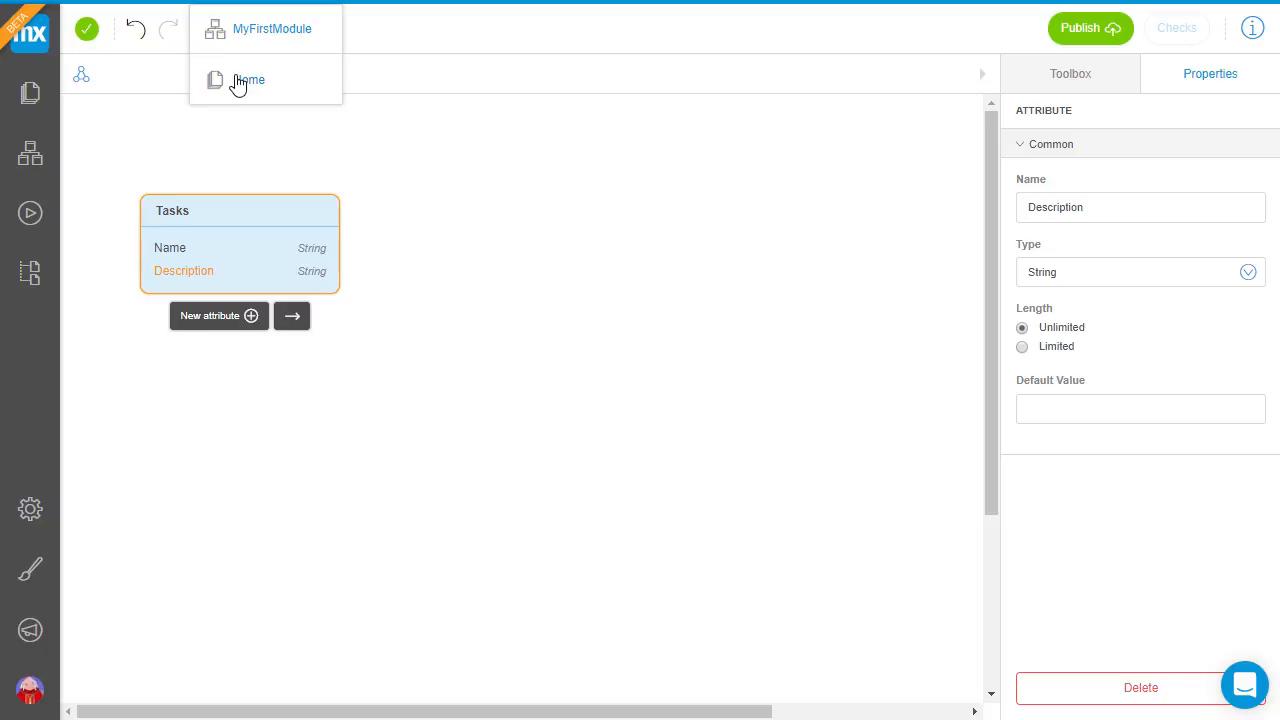
left_click(240, 80)
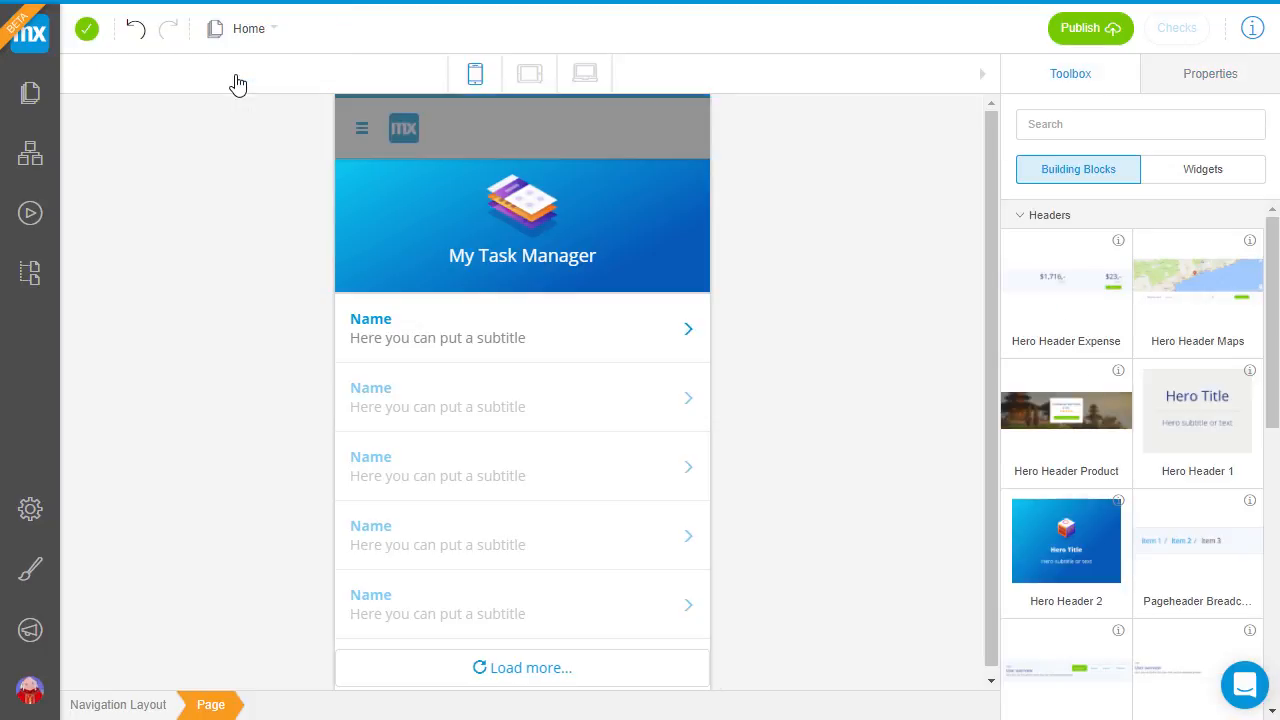
left_click(567, 313)
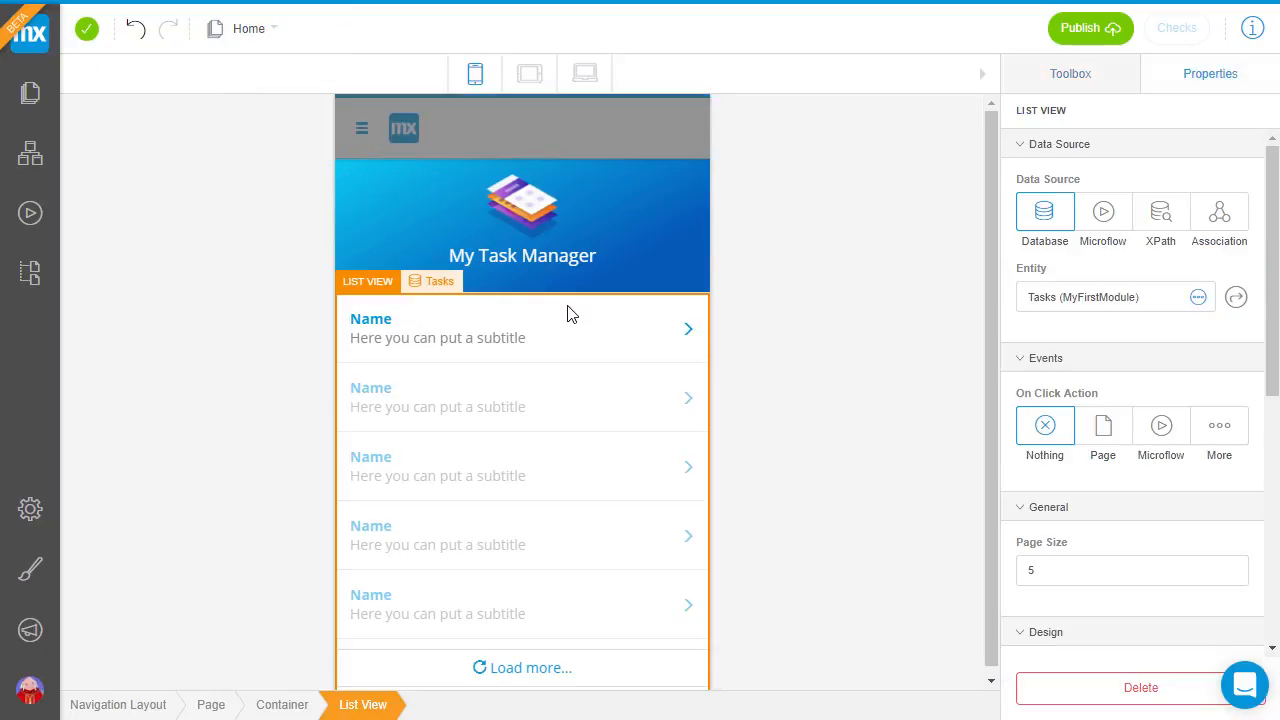
left_click(405, 330)
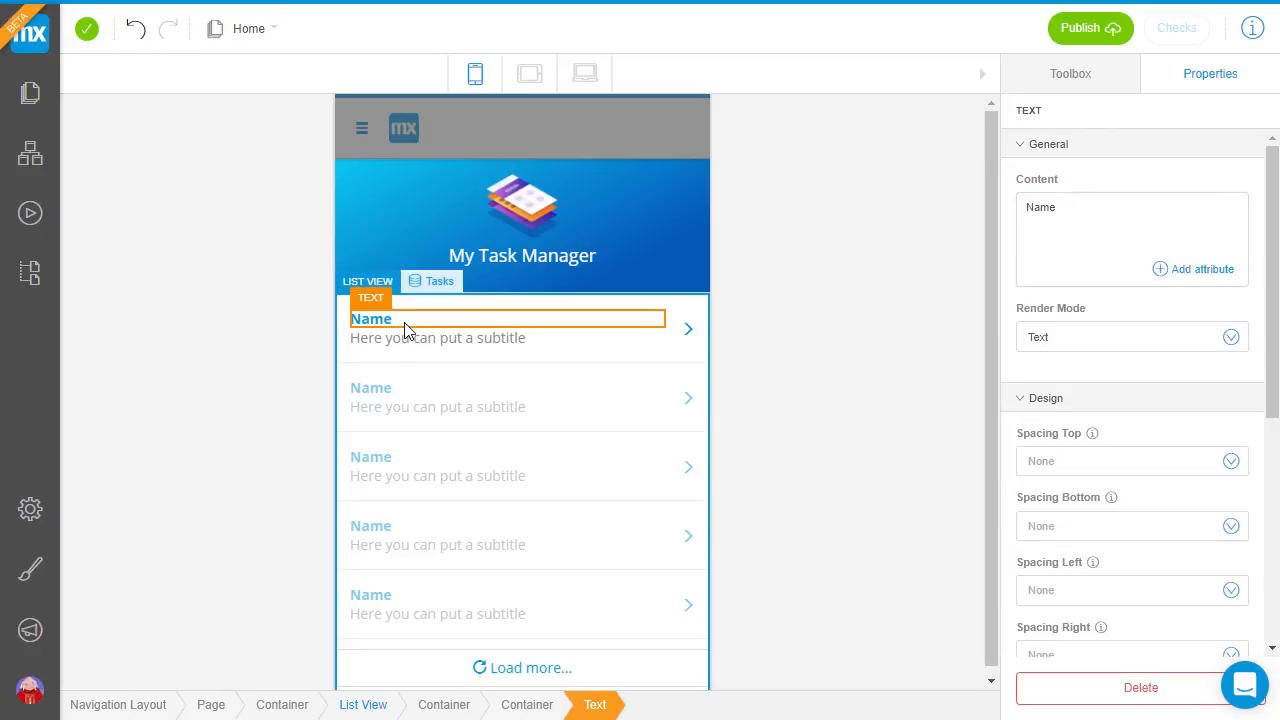
left_click_drag(1106, 211, 911, 212)
key("BackSpace")
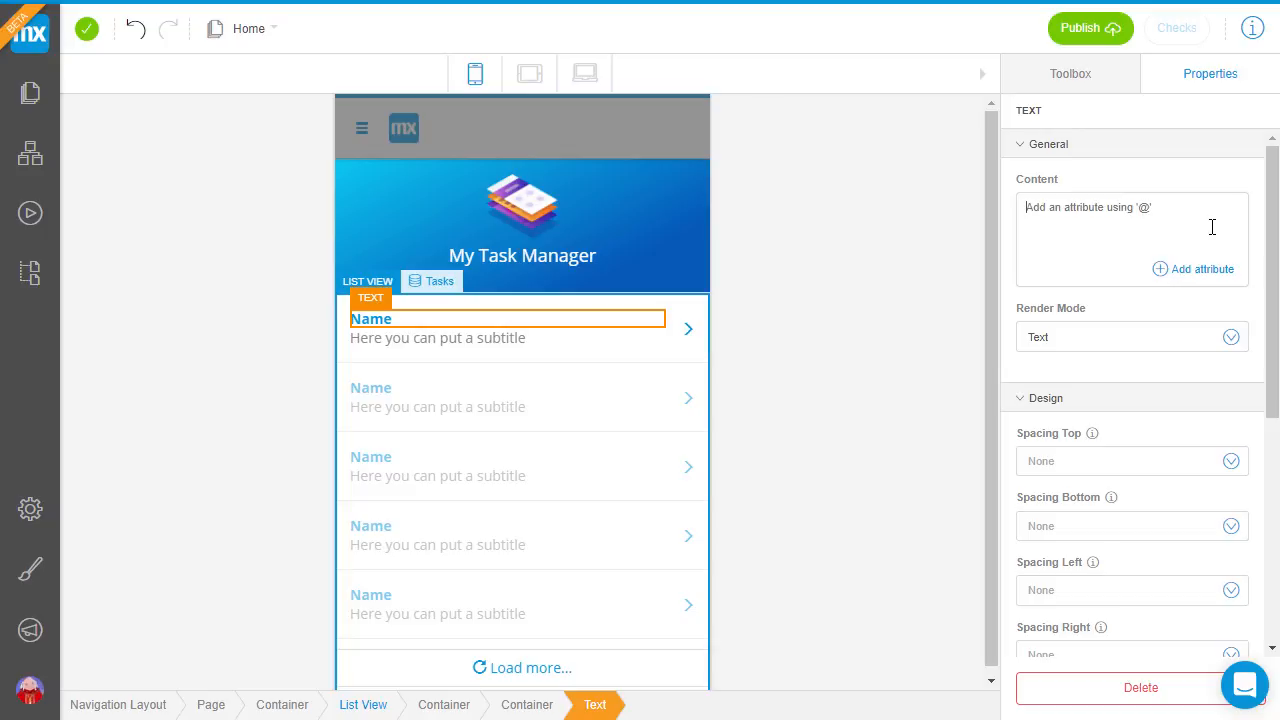
type("@Nam")
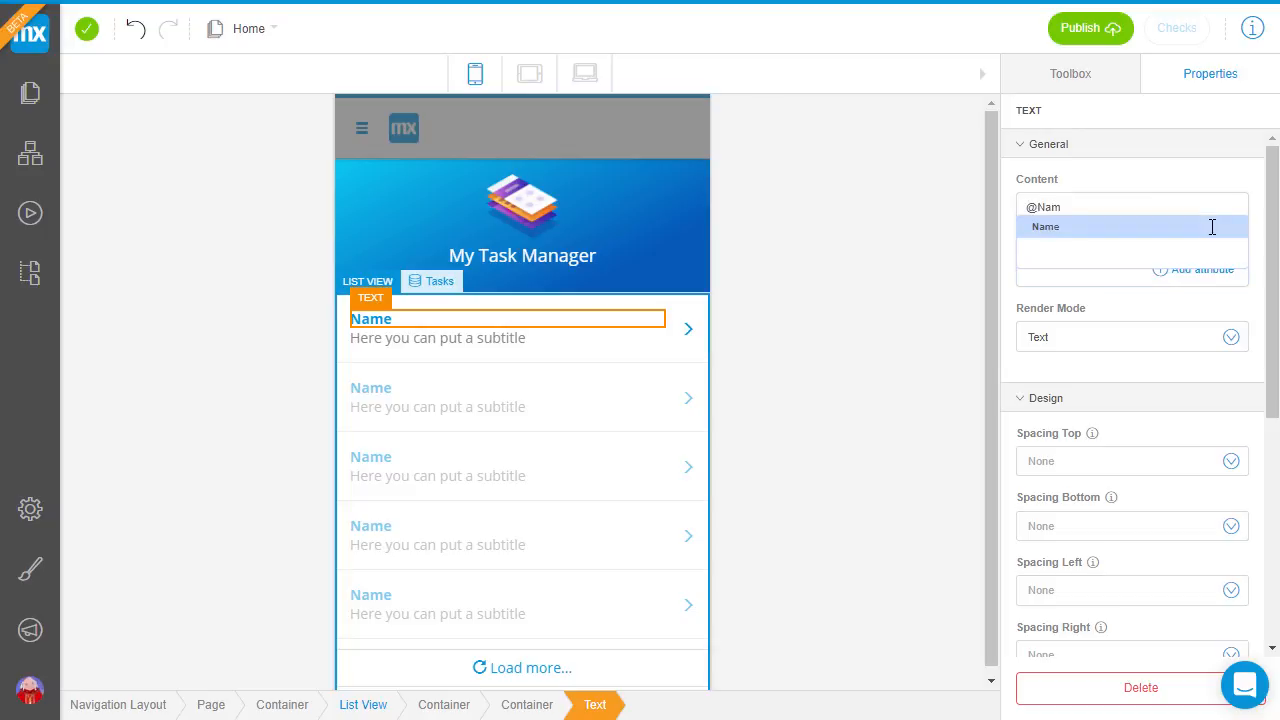
left_click(1212, 227)
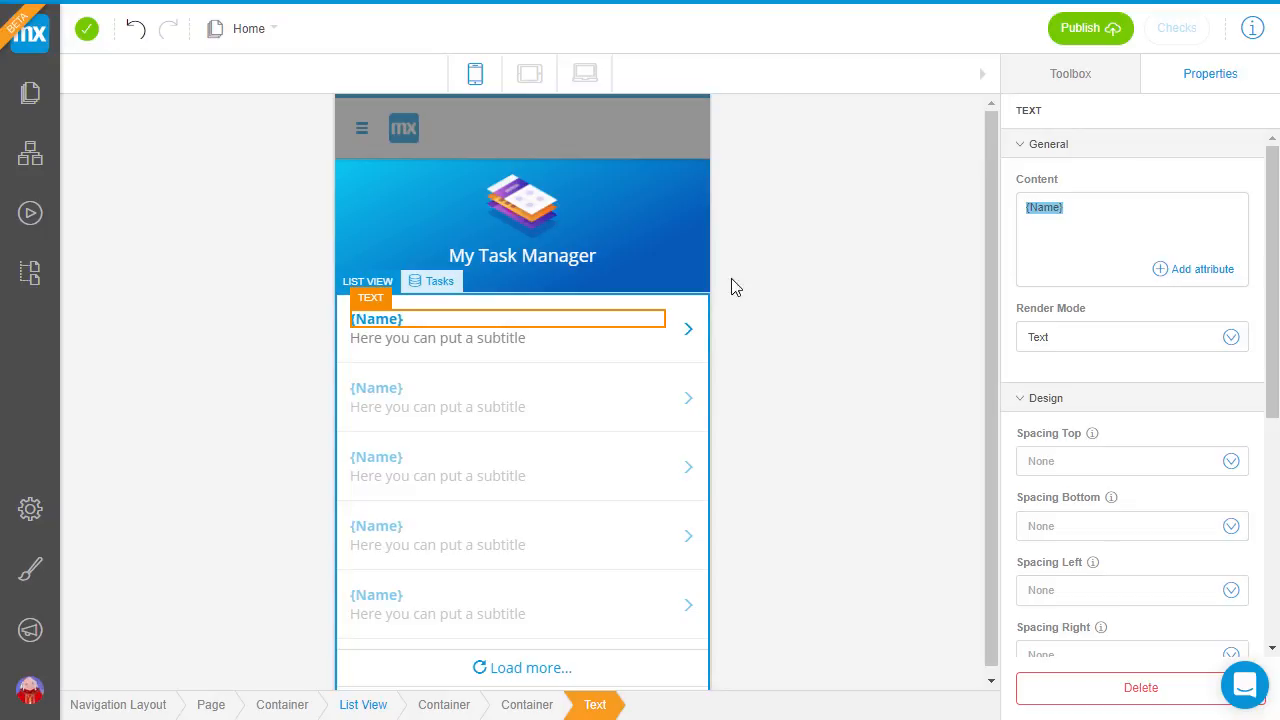
Replace the list item's subtitle text with the Description attribute
left_click(528, 345)
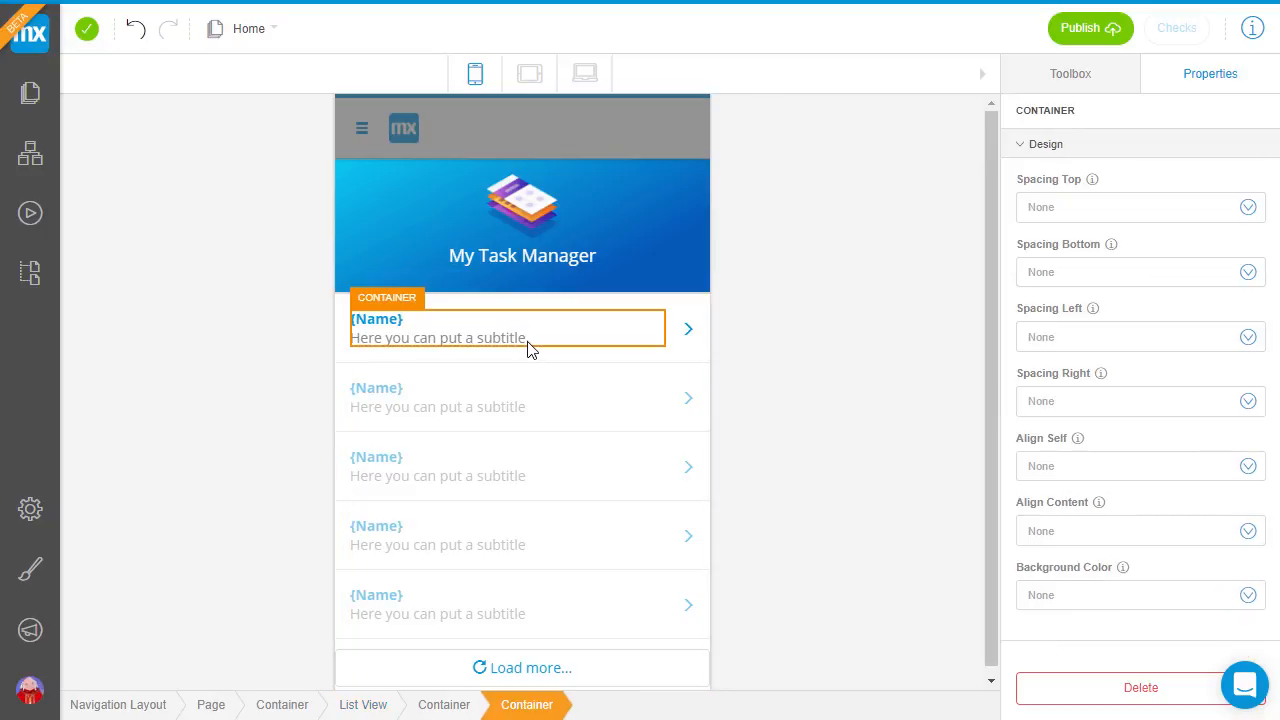
left_click(522, 344)
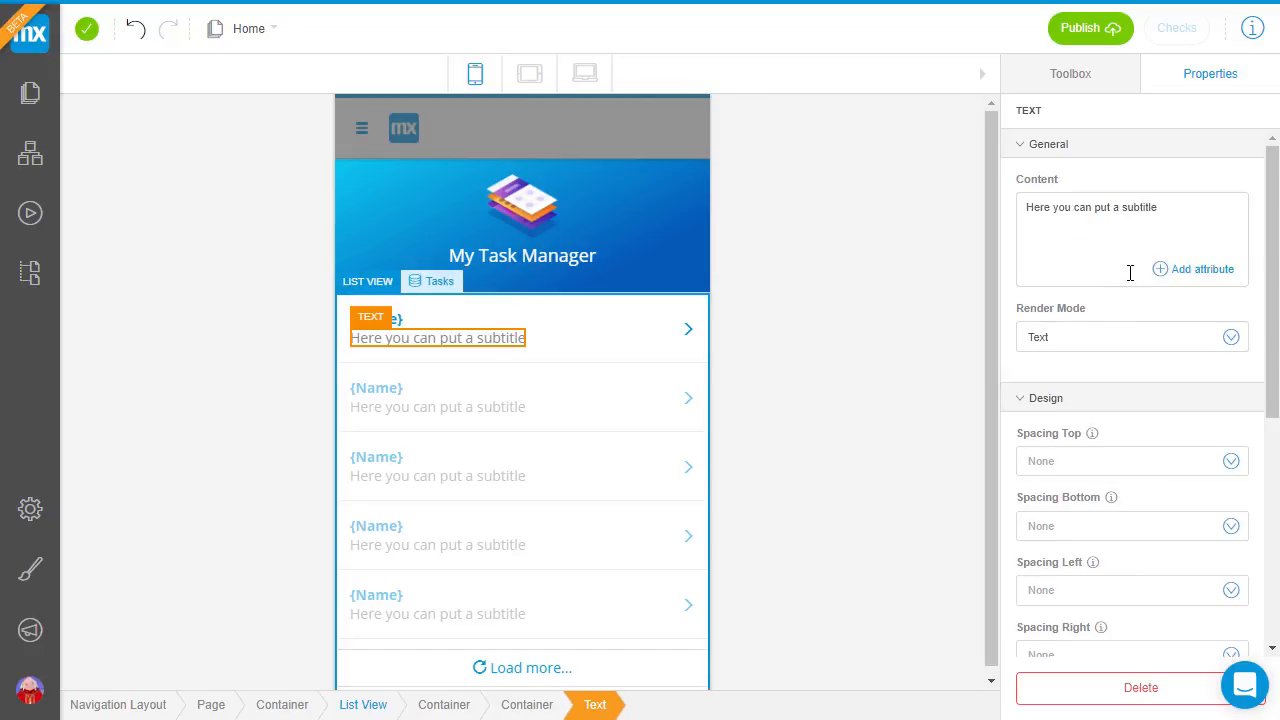
left_click_drag(1189, 200, 963, 211)
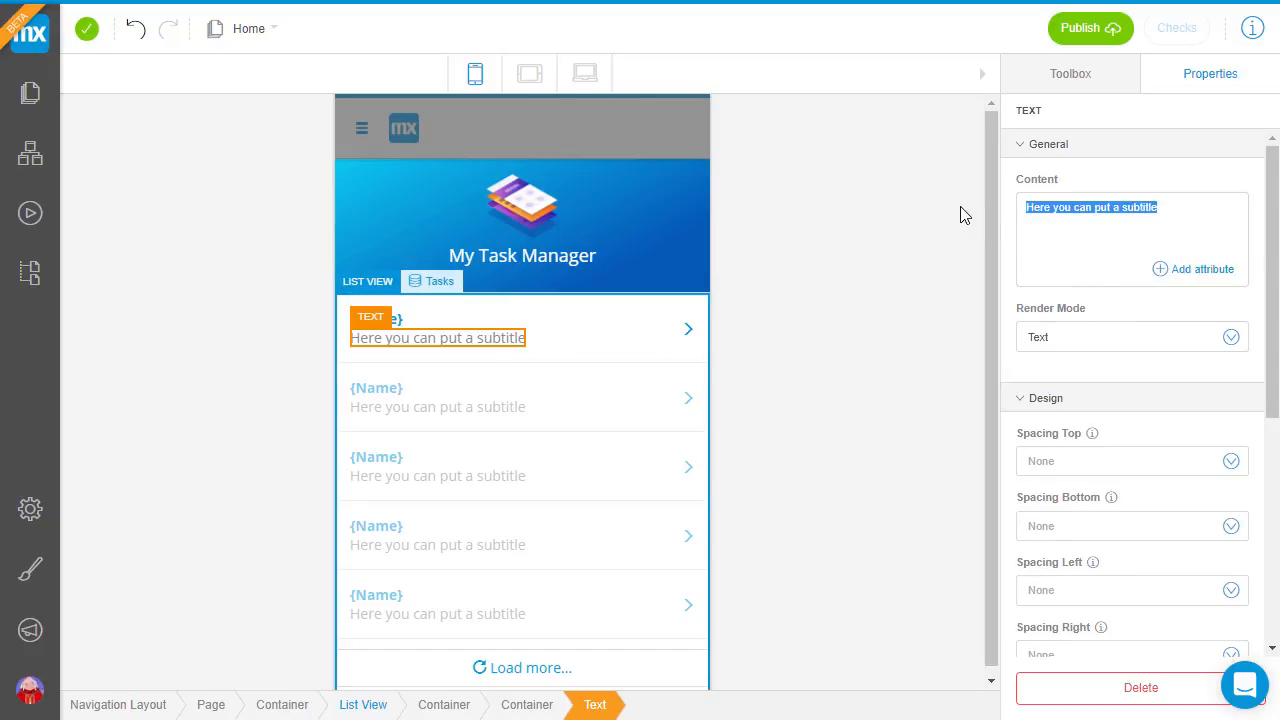
key("BackSpace")
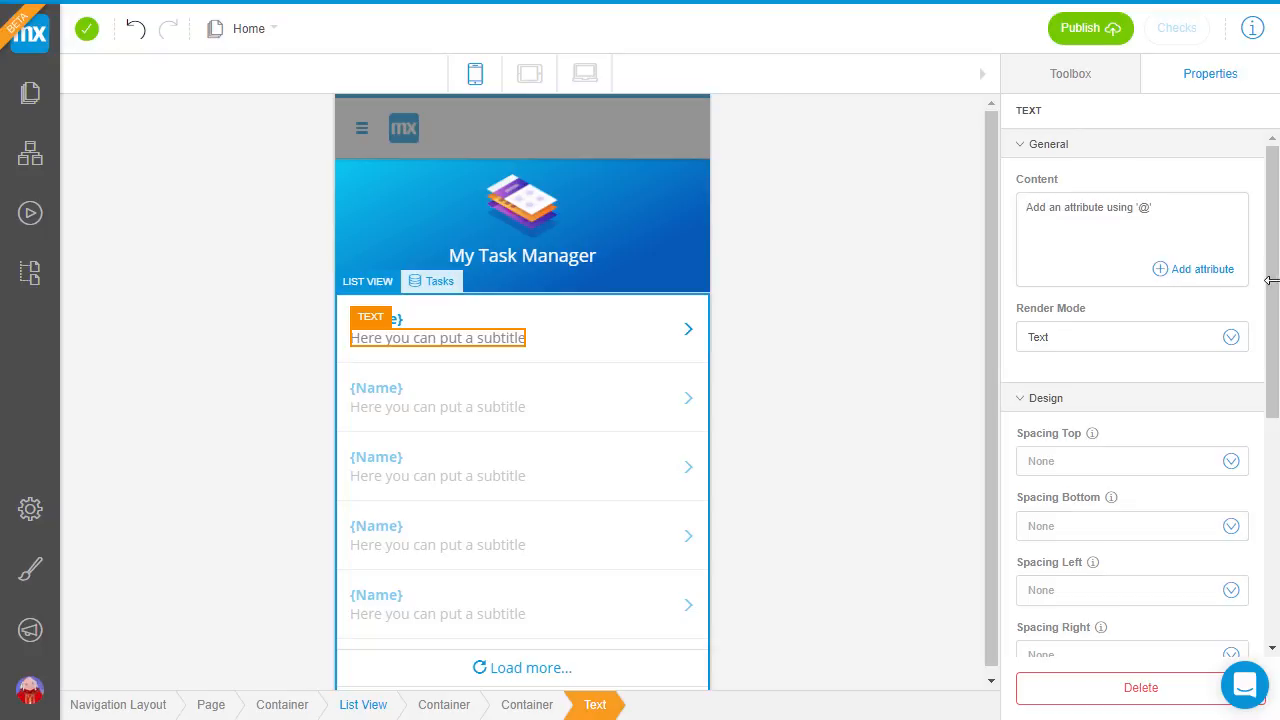
left_click(1179, 276)
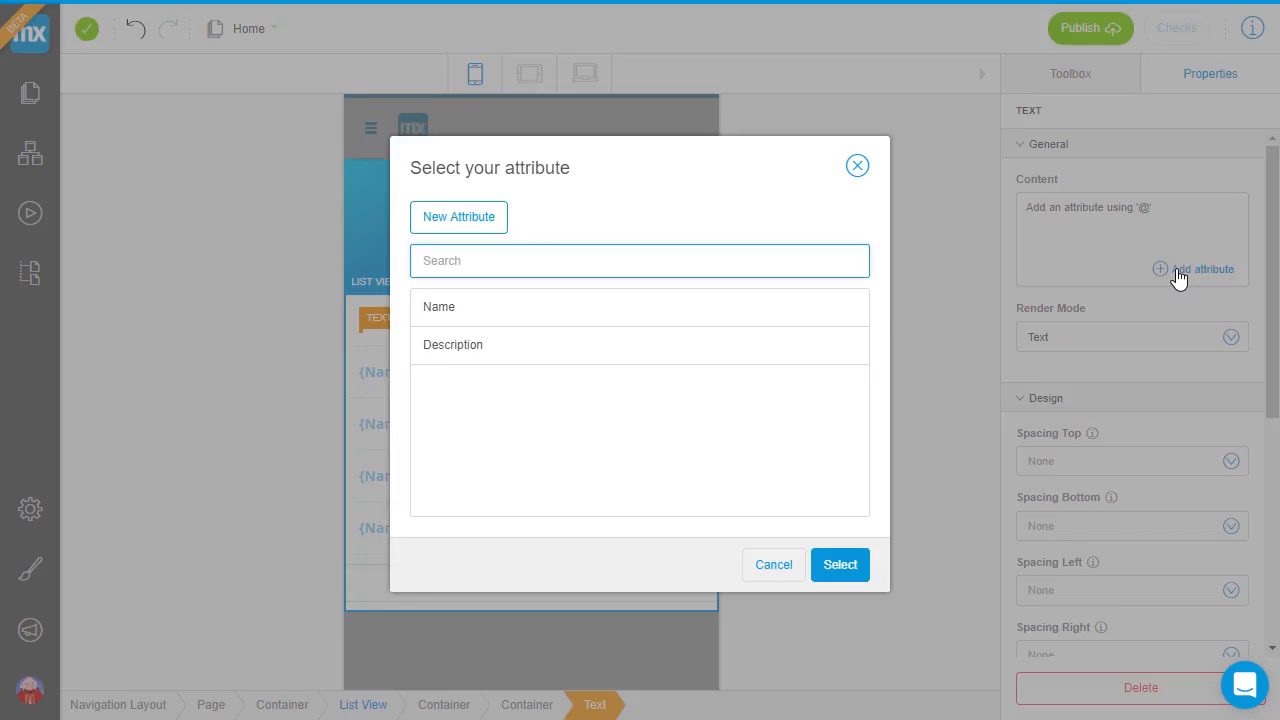
left_click(617, 349)
left_click(855, 578)
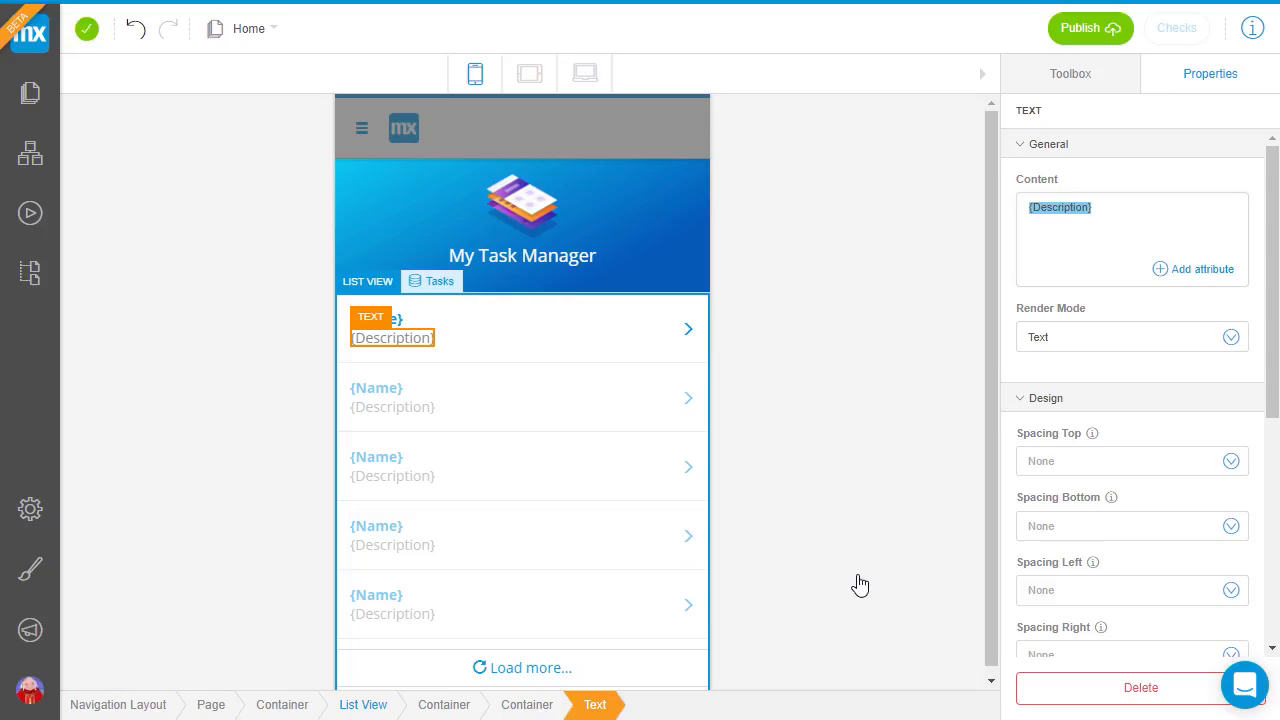
Add a Create Object button below the My Task Manager title in the hero header and caption it "Add Task"
left_click(1098, 86)
left_click(1100, 124)
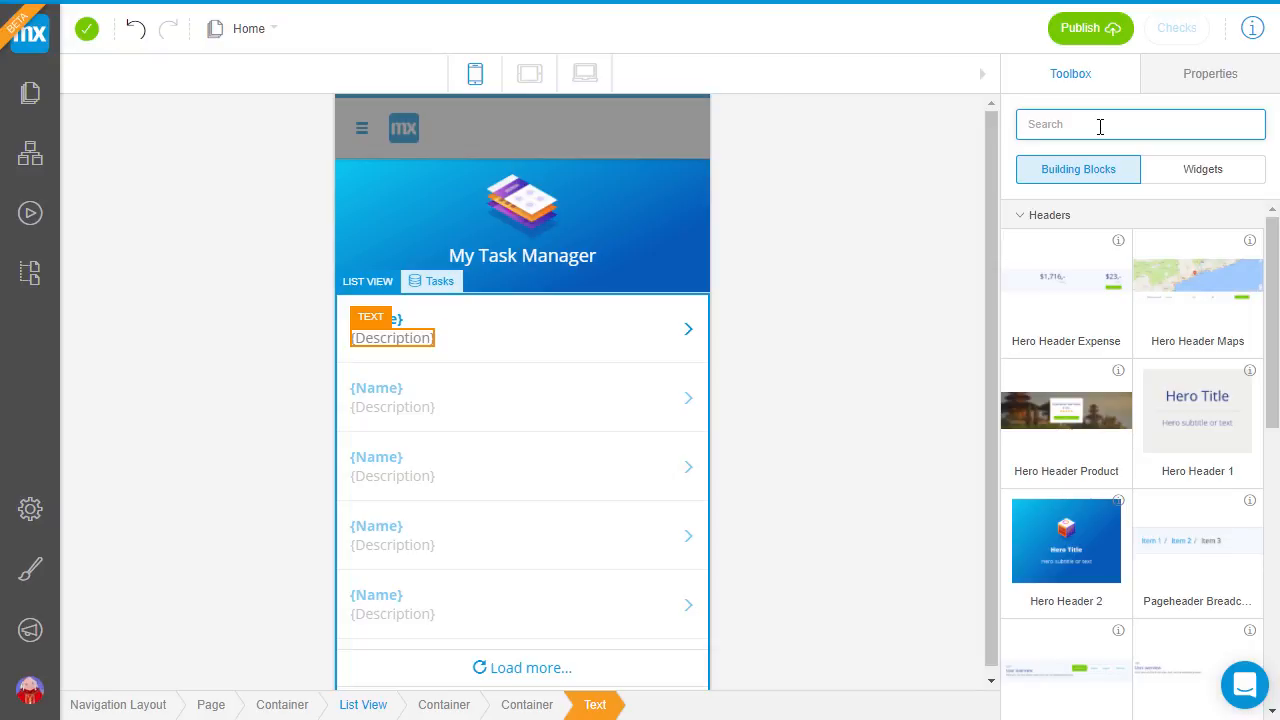
type("button")
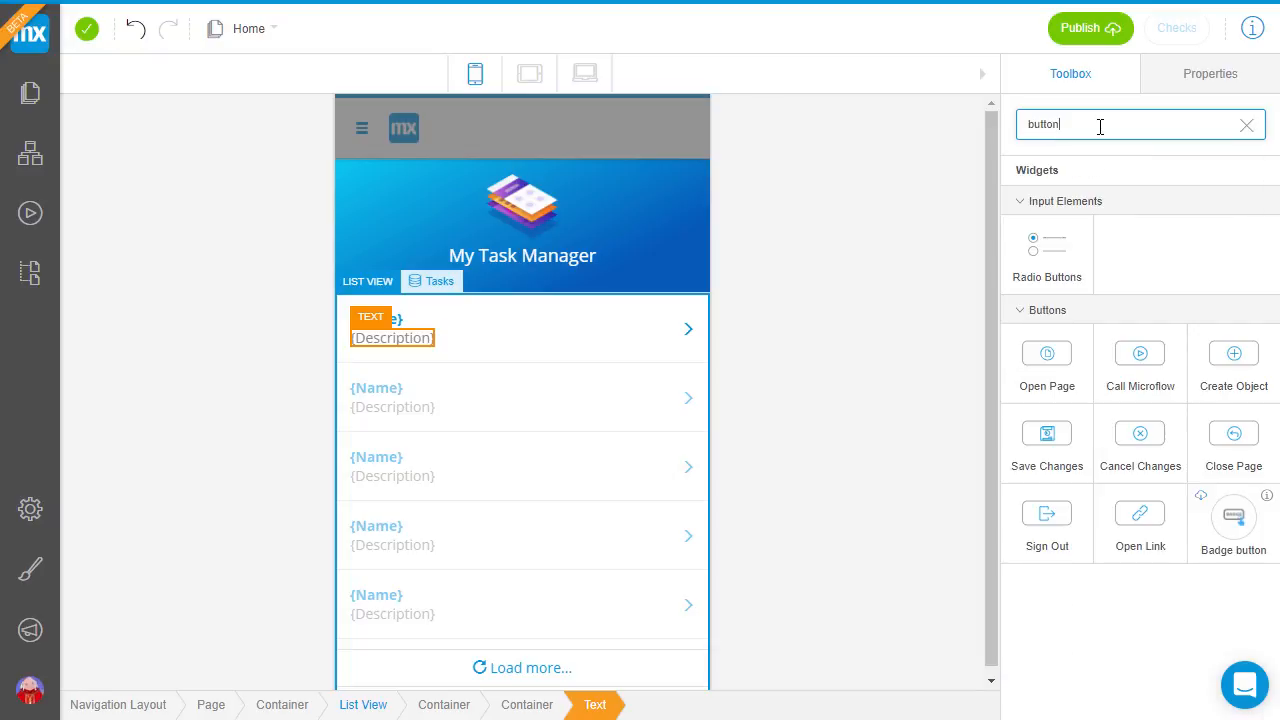
left_click_drag(1239, 357, 571, 267)
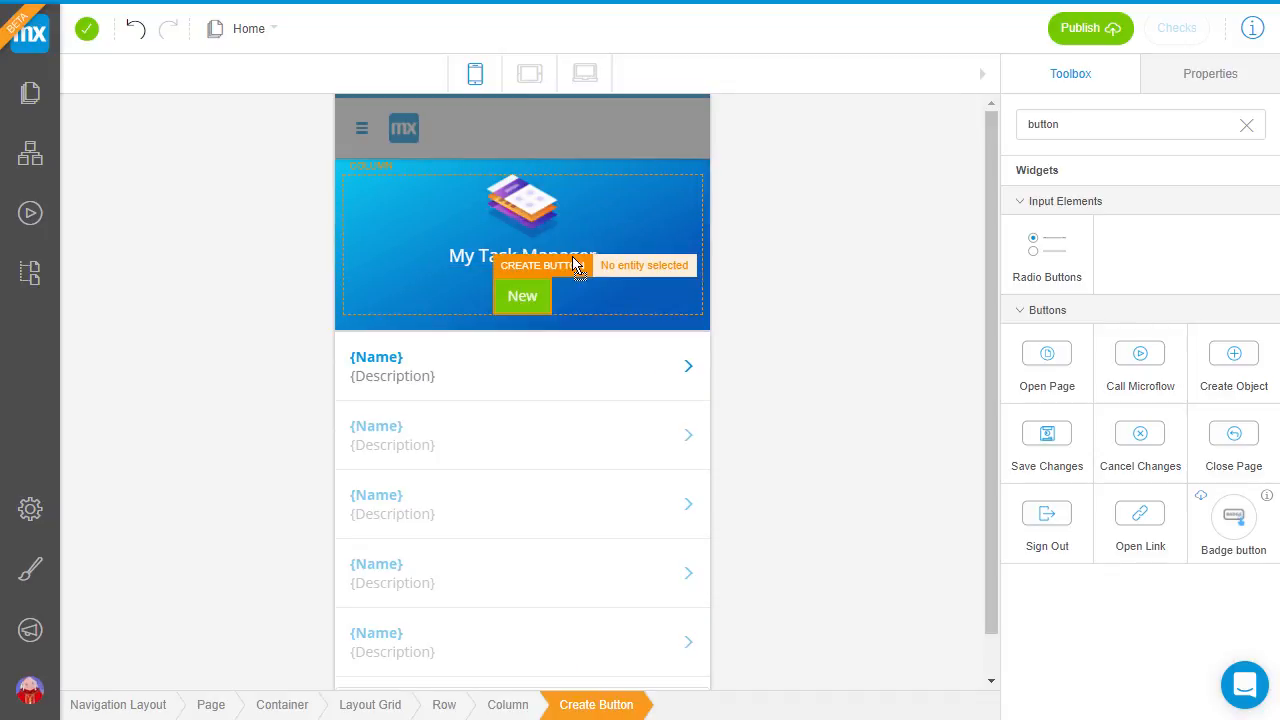
double_click(531, 303)
type("Add Task")
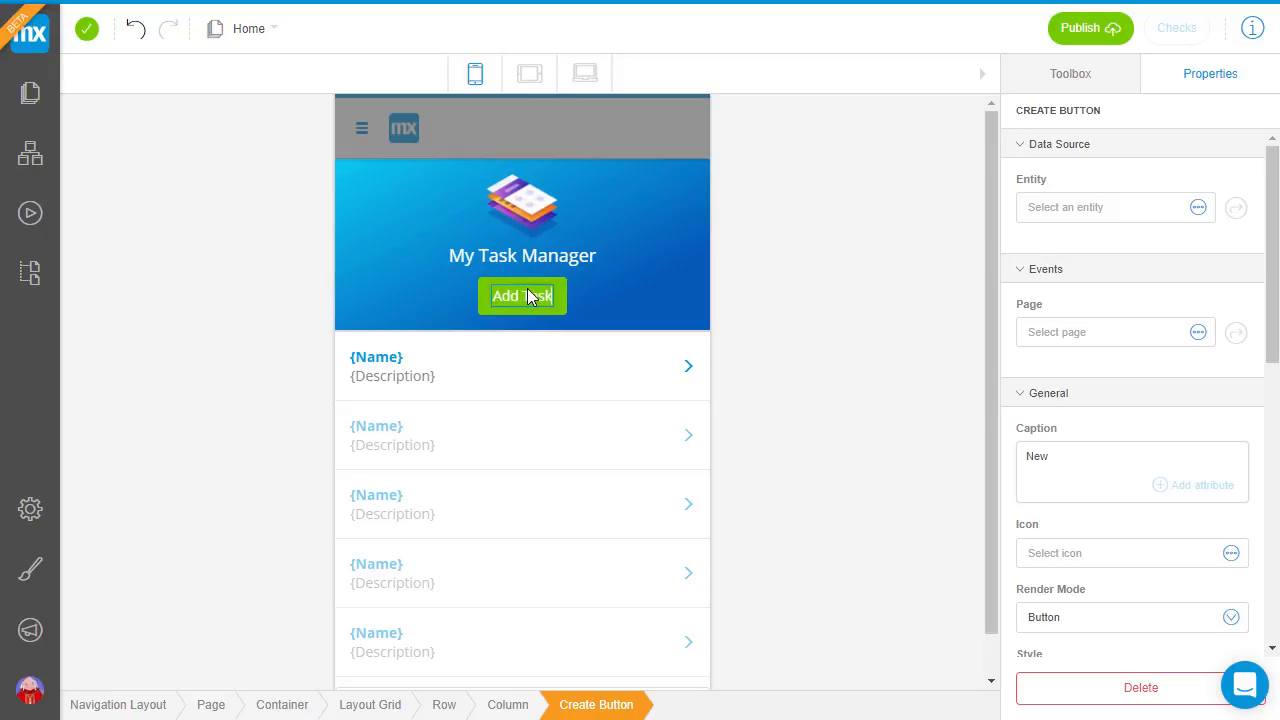
left_click(785, 300)
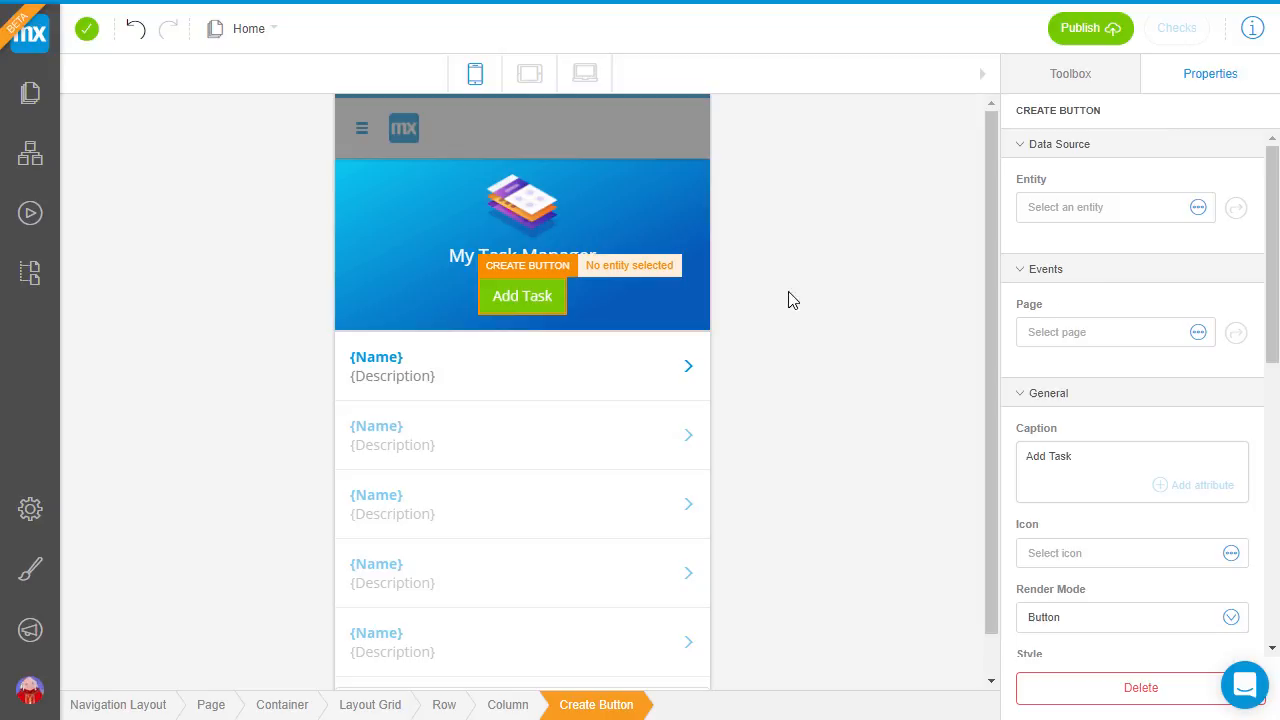
Set the Add Task button's entity to Tasks (MyFirstModule)
left_click(1196, 209)
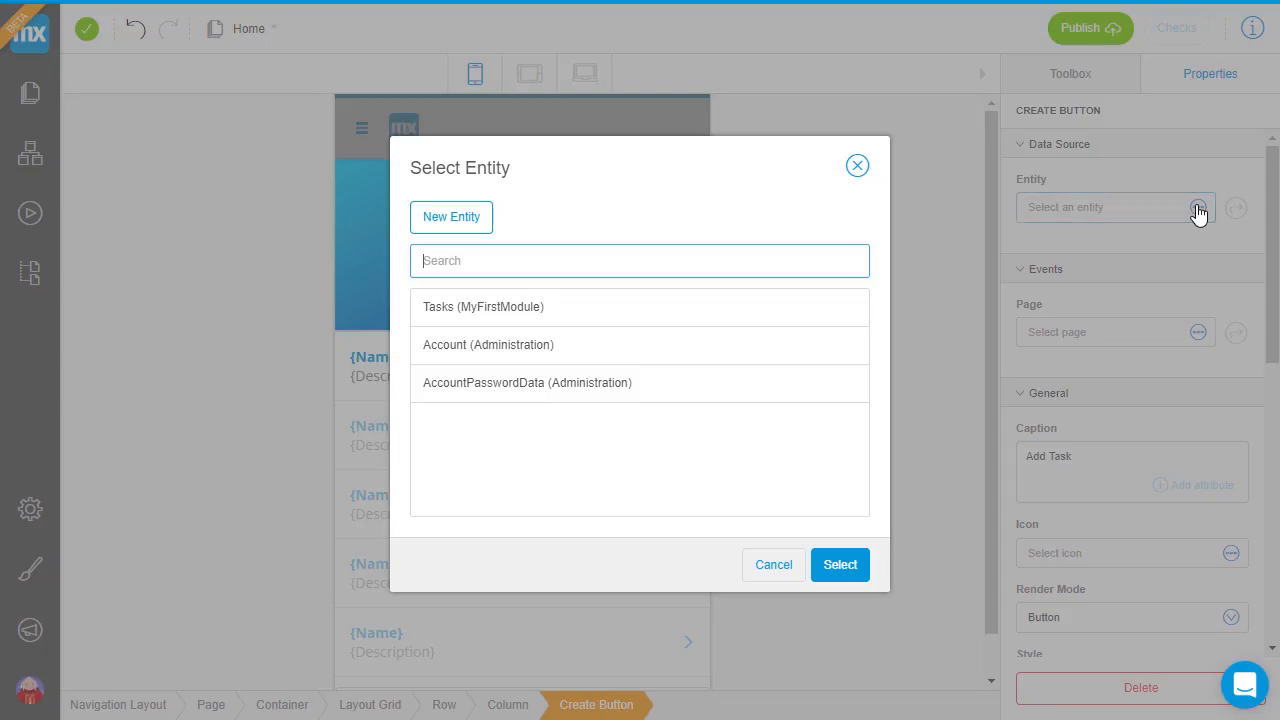
left_click(441, 313)
left_click(849, 566)
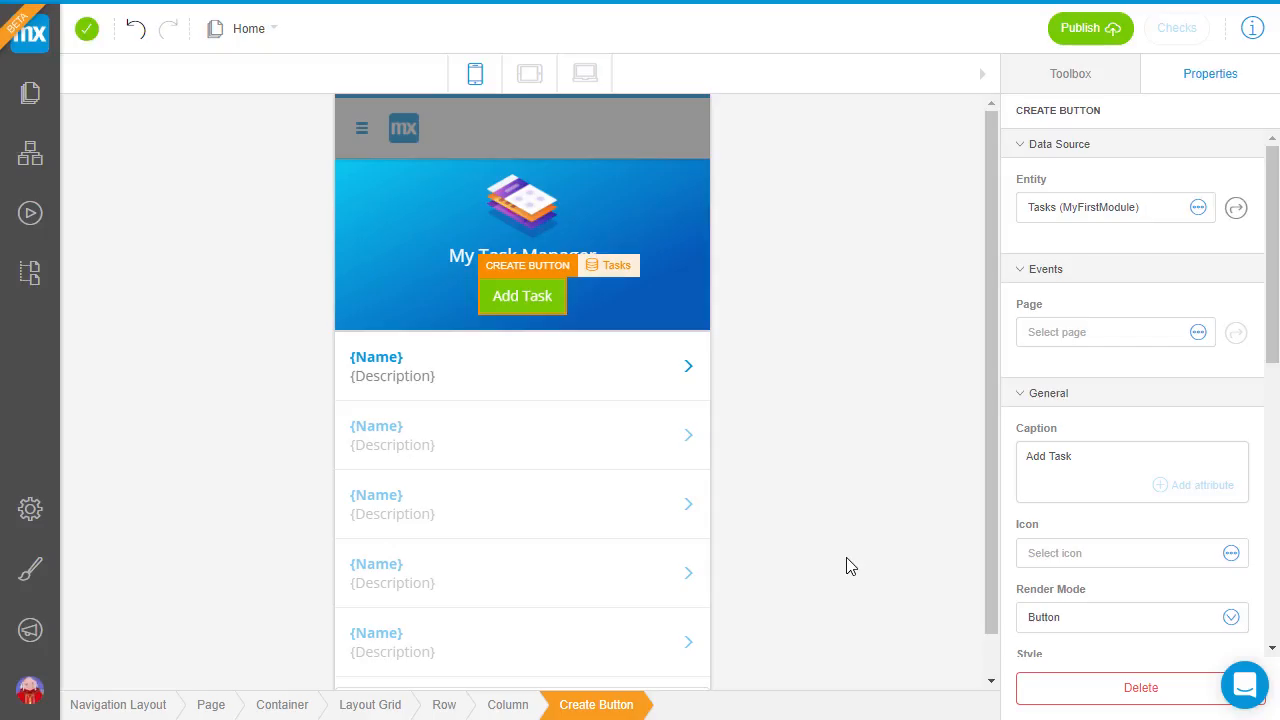
Create a new page addTask for the button, using PopupLayout and the Form Vertical template, with contents pre-filled from the Tasks entity
left_click(1198, 334)
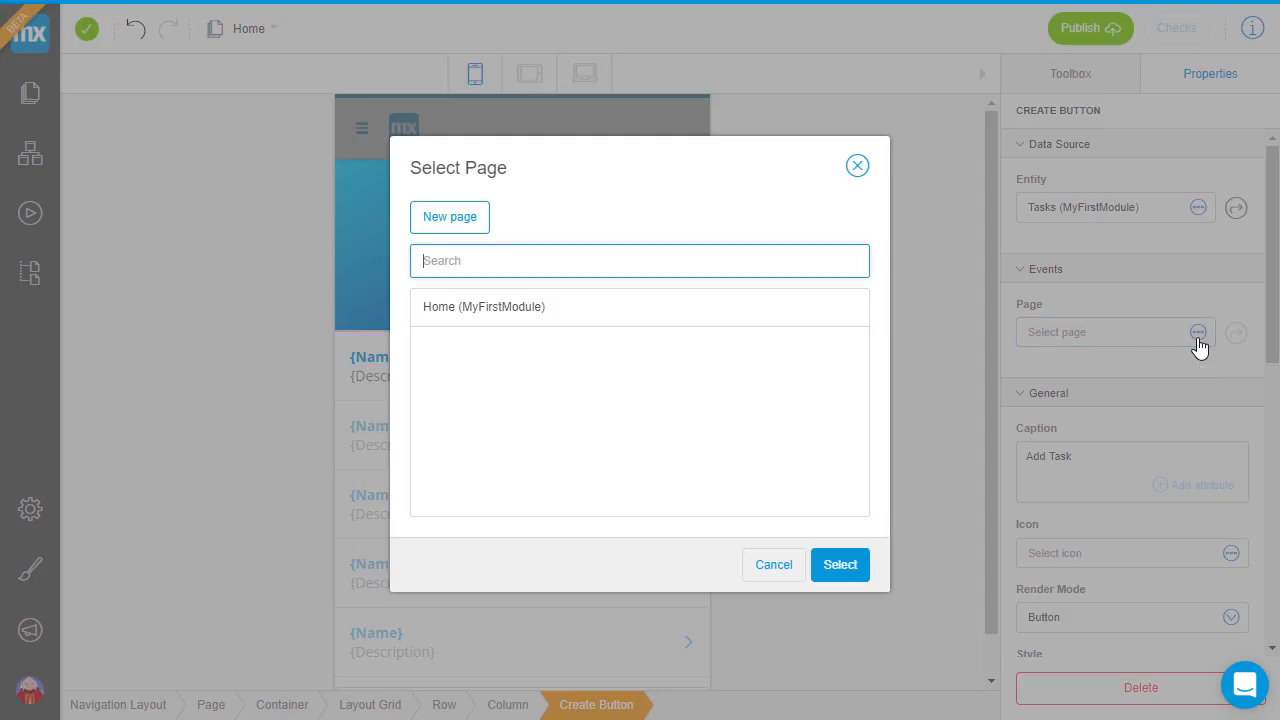
left_click(440, 228)
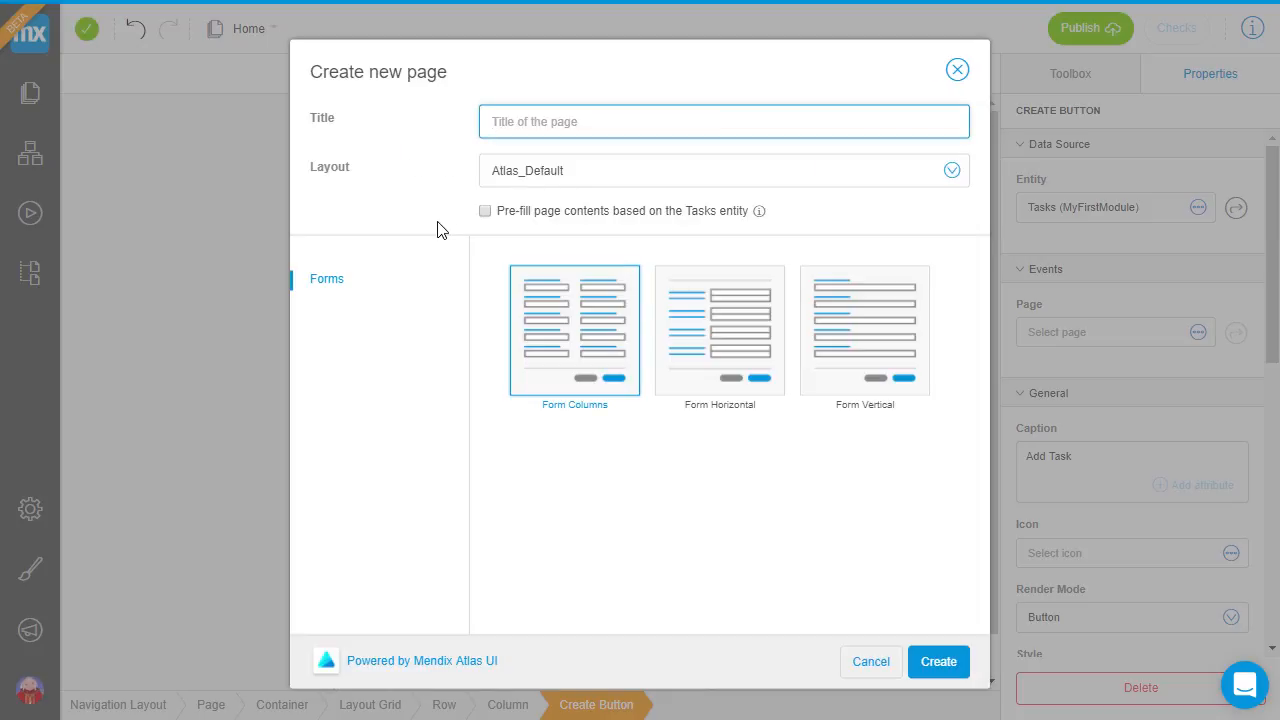
type("addTask")
left_click(720, 179)
left_click(603, 242)
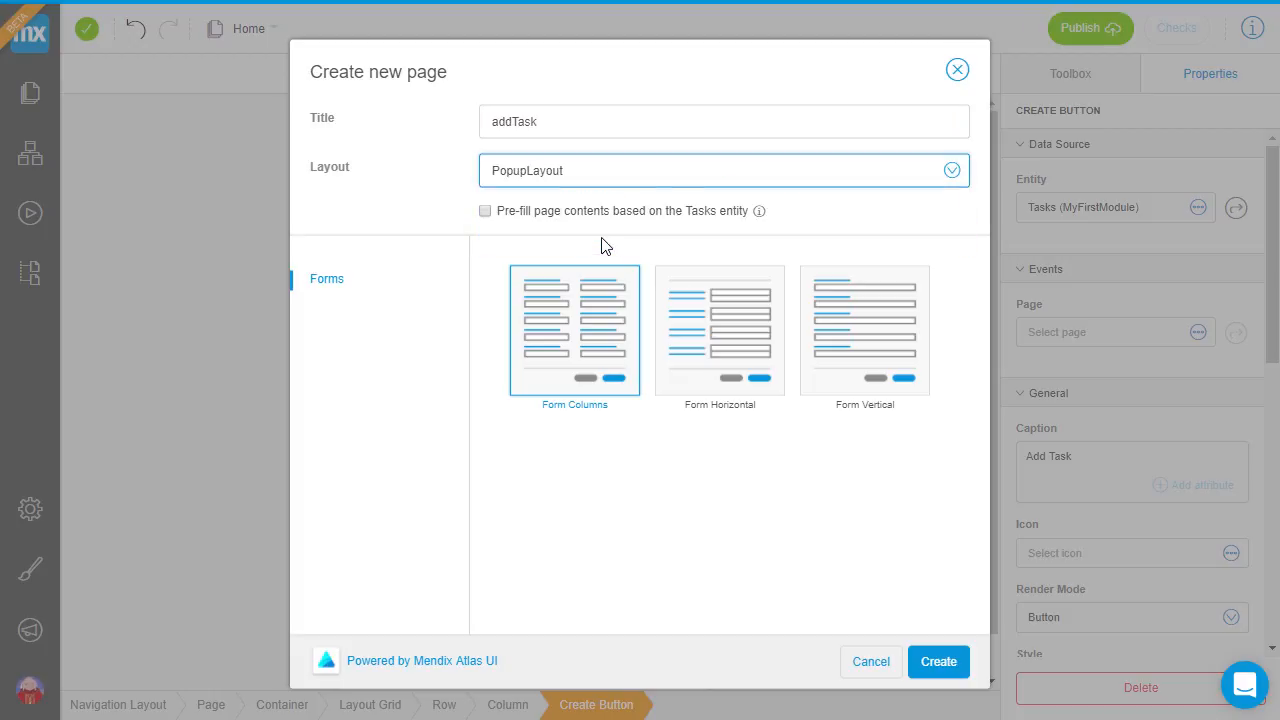
left_click(522, 219)
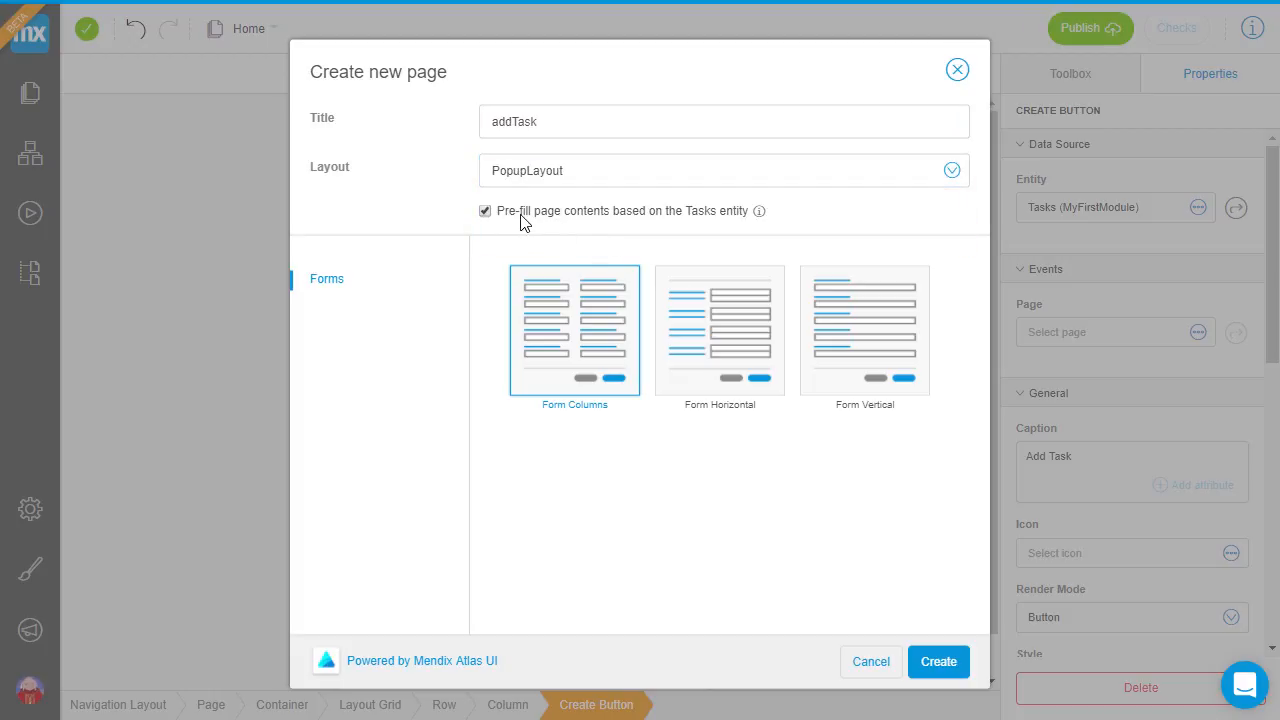
left_click(858, 328)
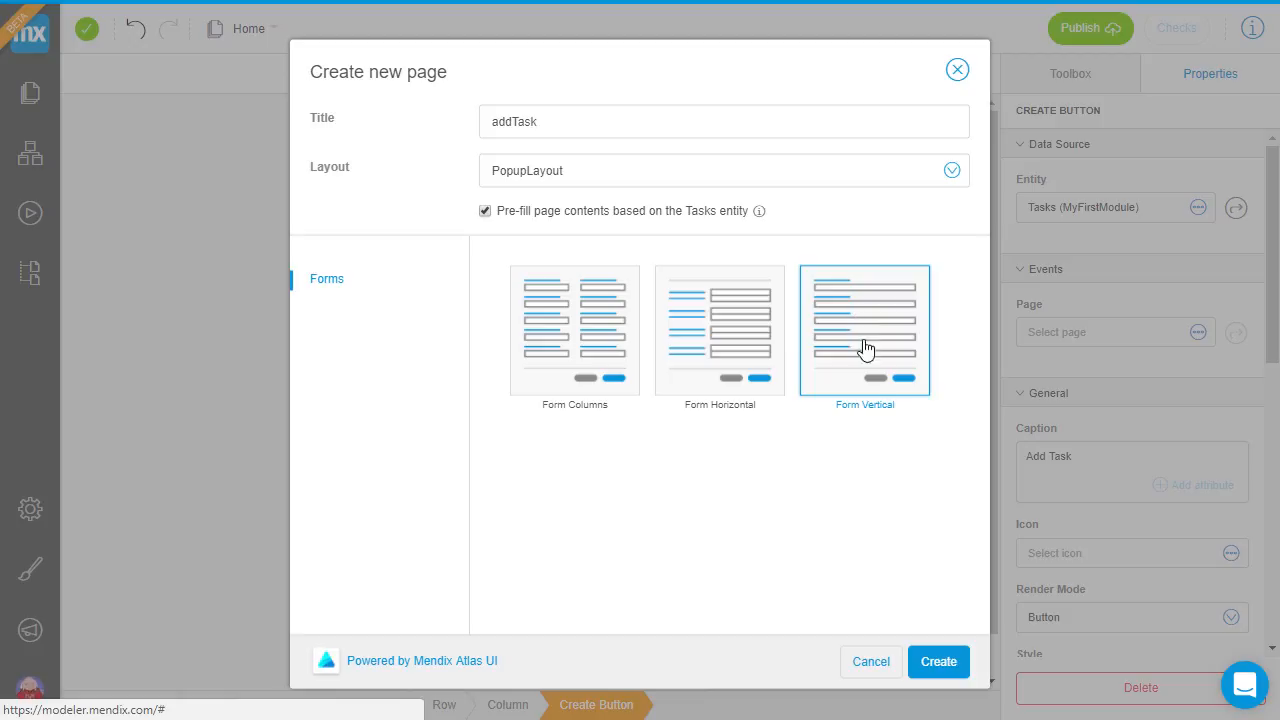
left_click(938, 662)
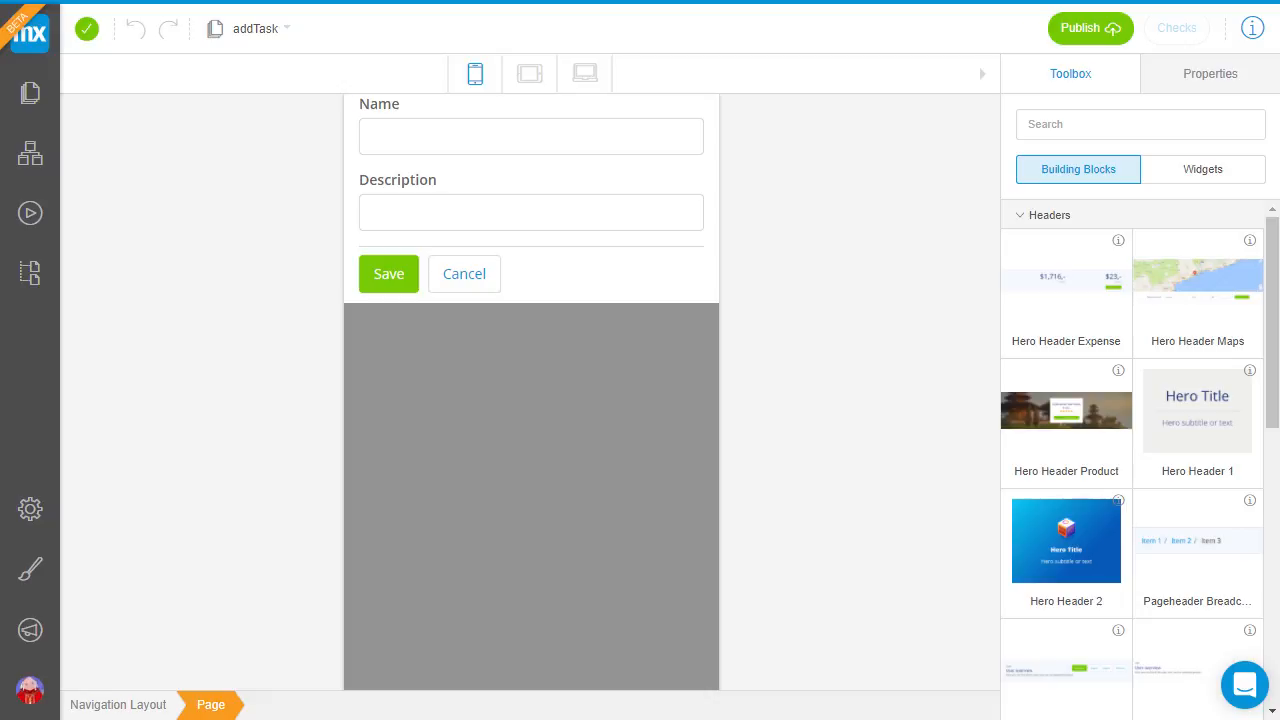
Return to the Home page and set the Add Task button's style to Warning
left_click(274, 40)
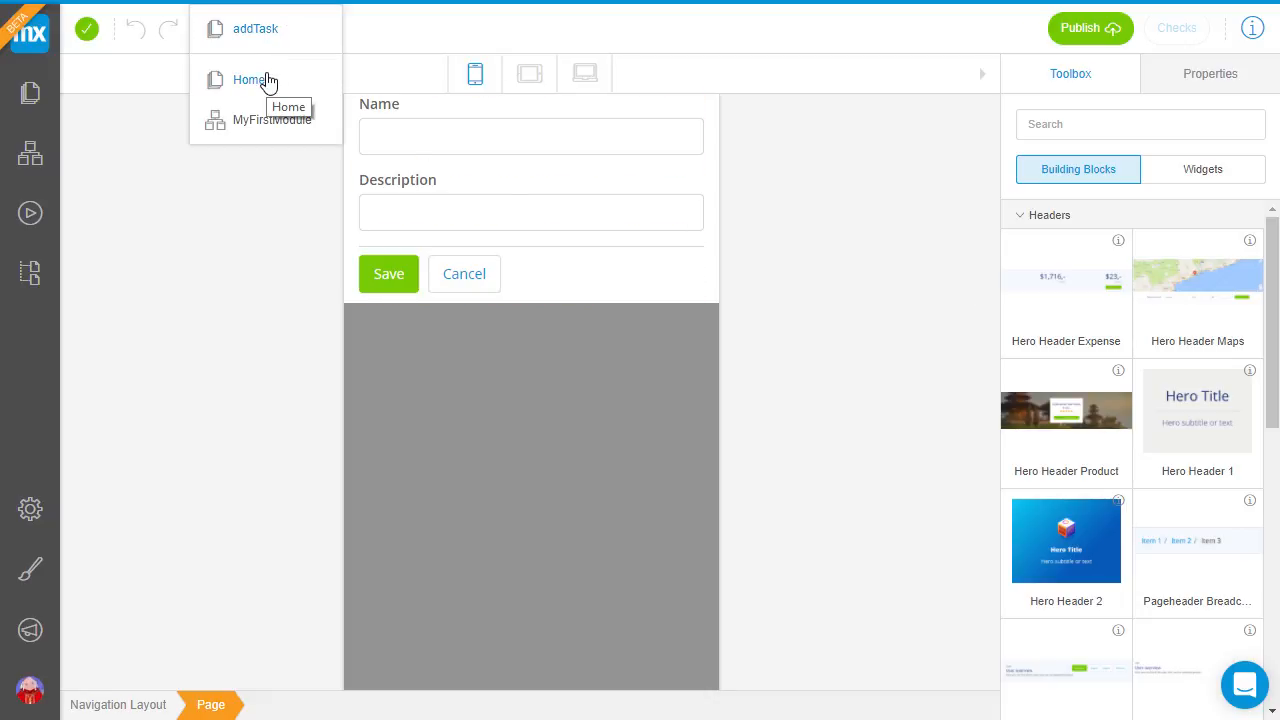
left_click(270, 80)
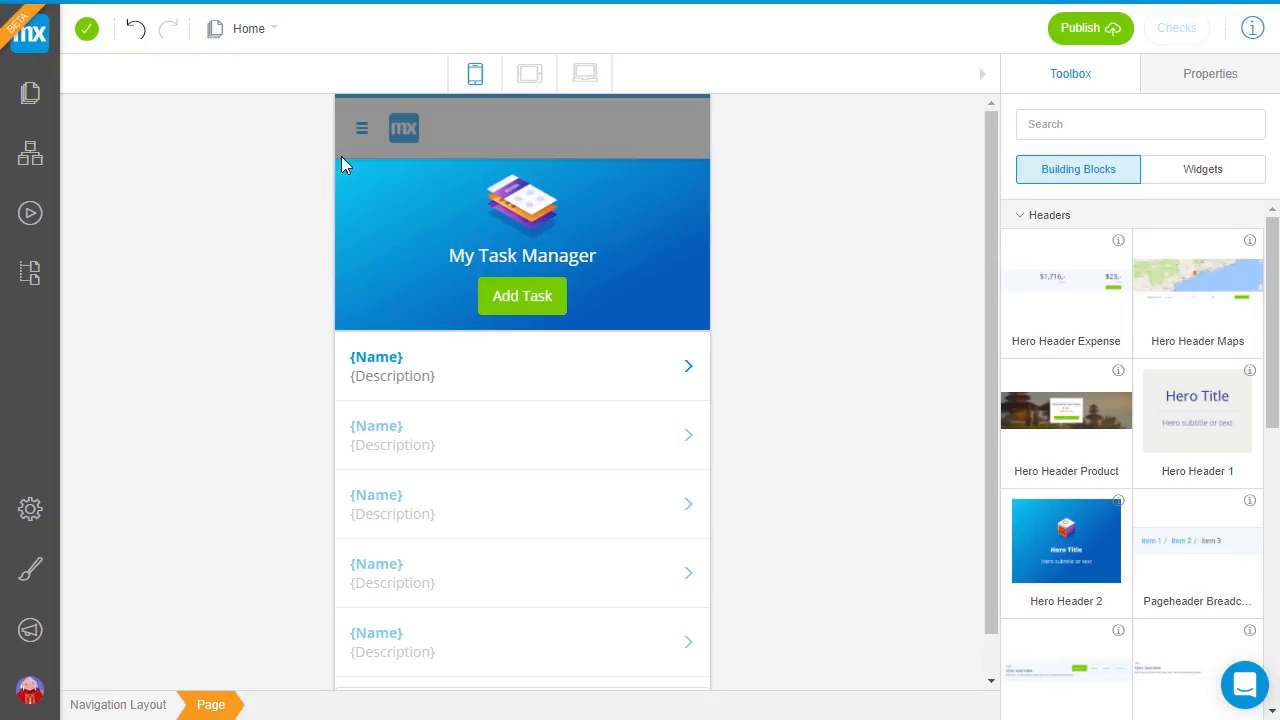
left_click(491, 287)
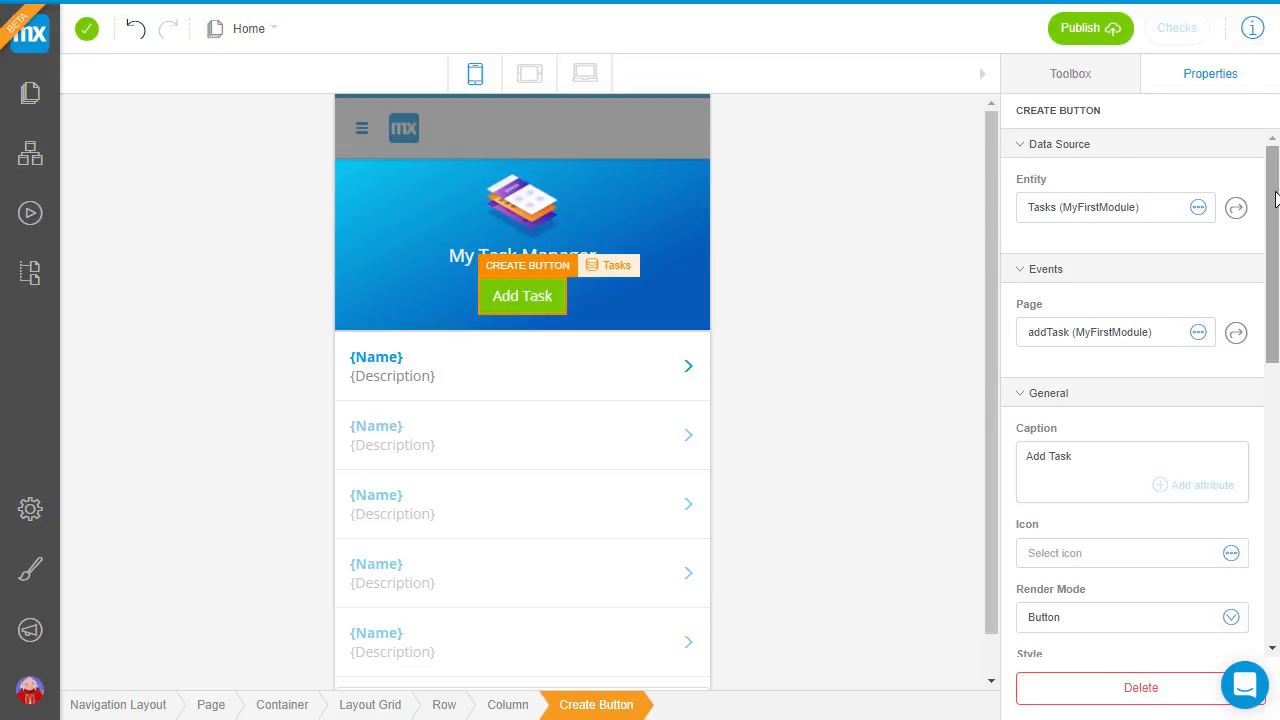
left_click_drag(1275, 199, 1272, 235)
left_click_drag(1272, 290, 1272, 341)
left_click(1240, 347)
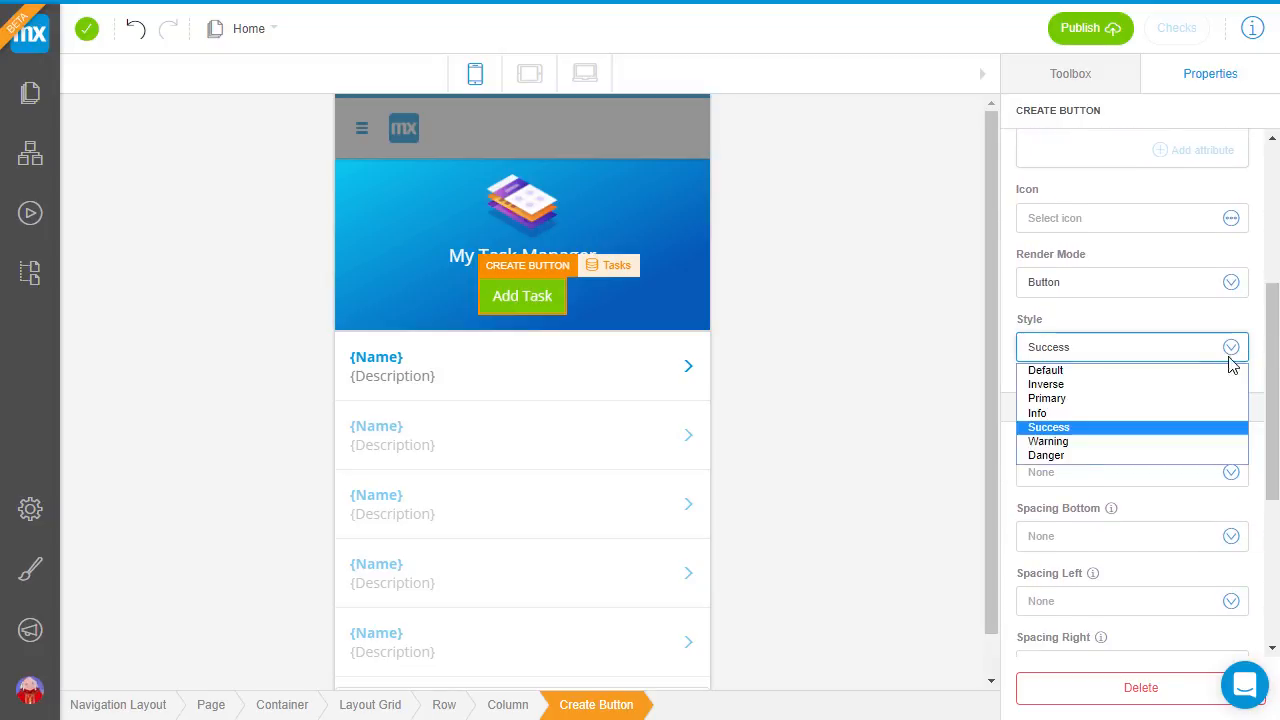
left_click(1177, 441)
Make the Add Task button full width in its design properties
left_click_drag(1265, 432, 1265, 515)
scroll(1265, 515, "down", 2)
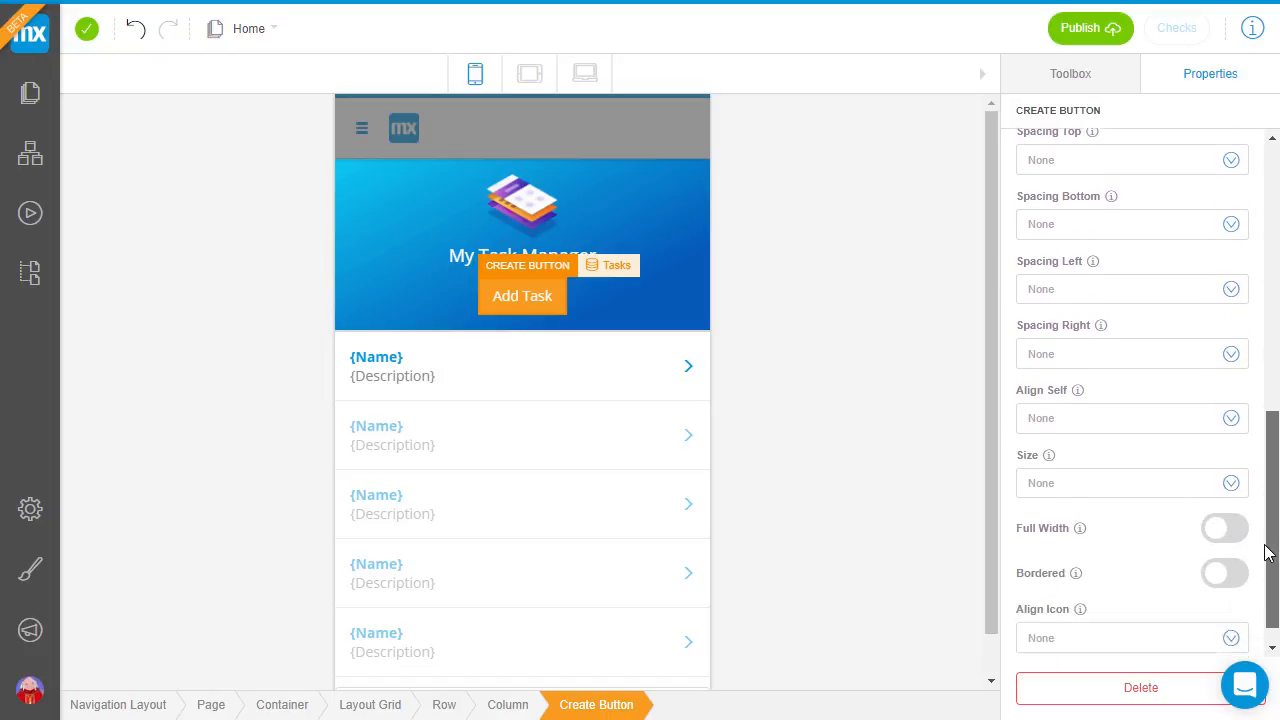
left_click(1225, 505)
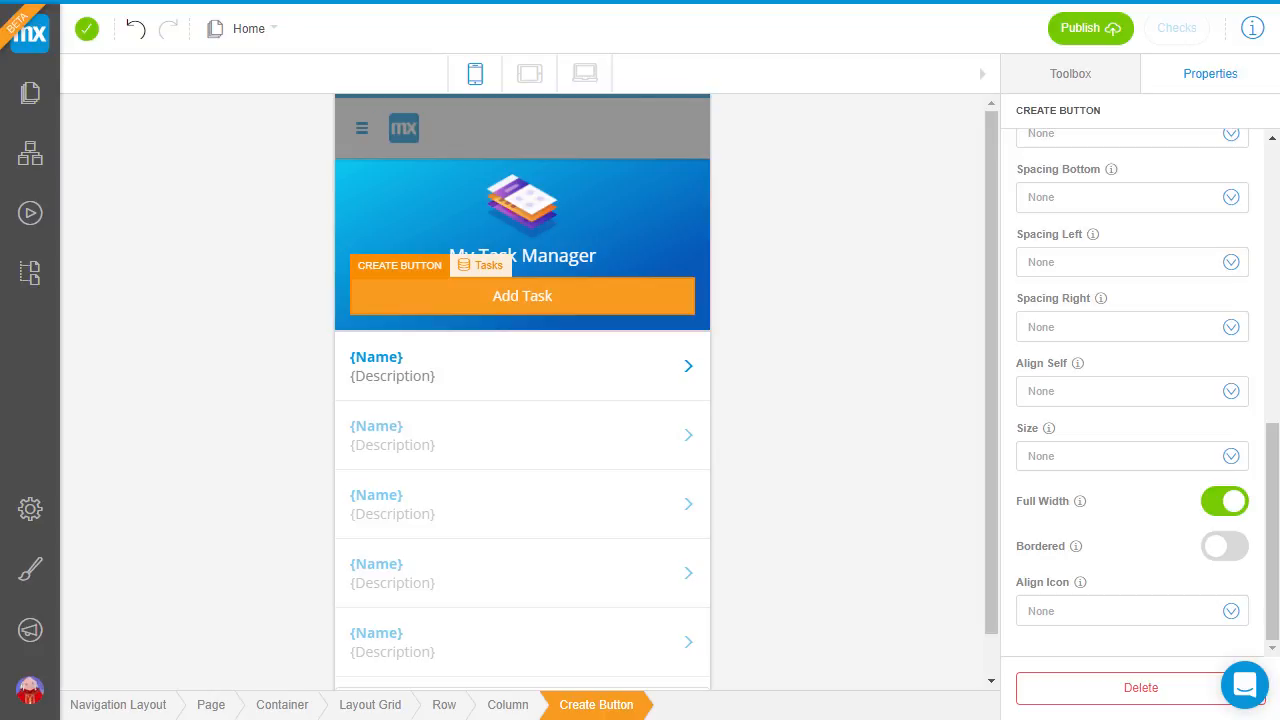
Publish the updated app and open it in the phone view
left_click(1099, 40)
left_click(1068, 152)
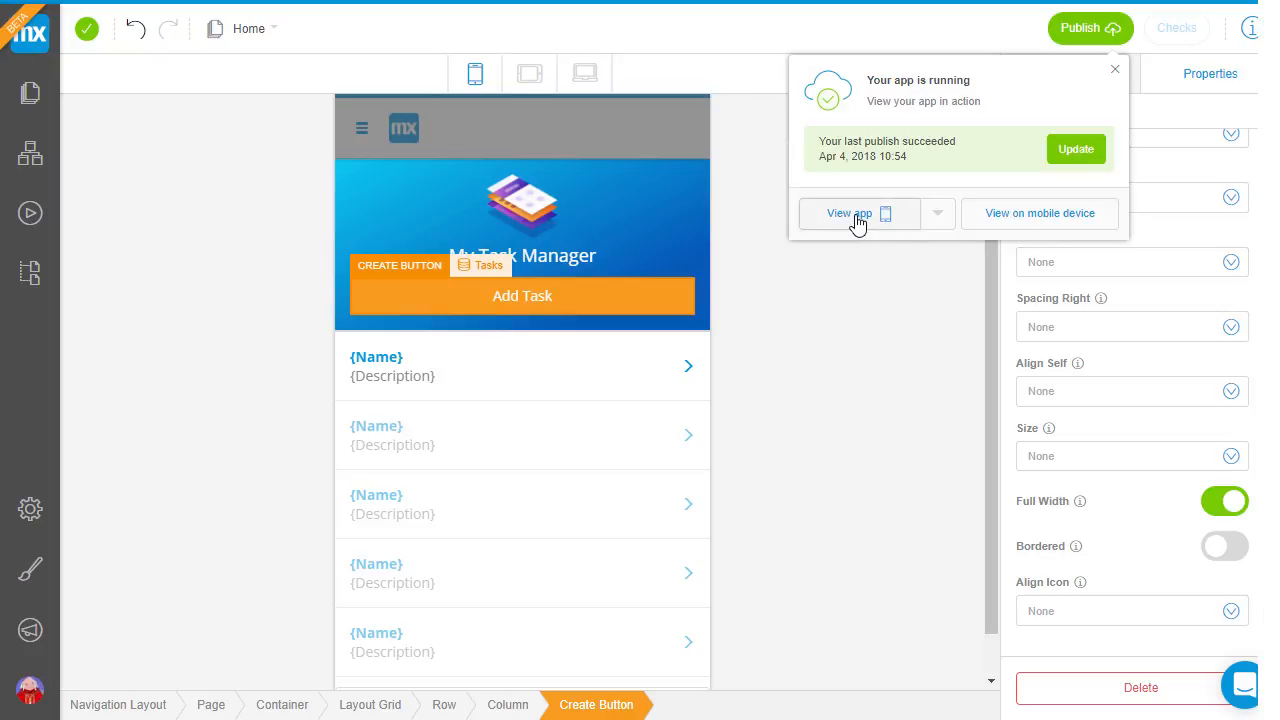
left_click(857, 223)
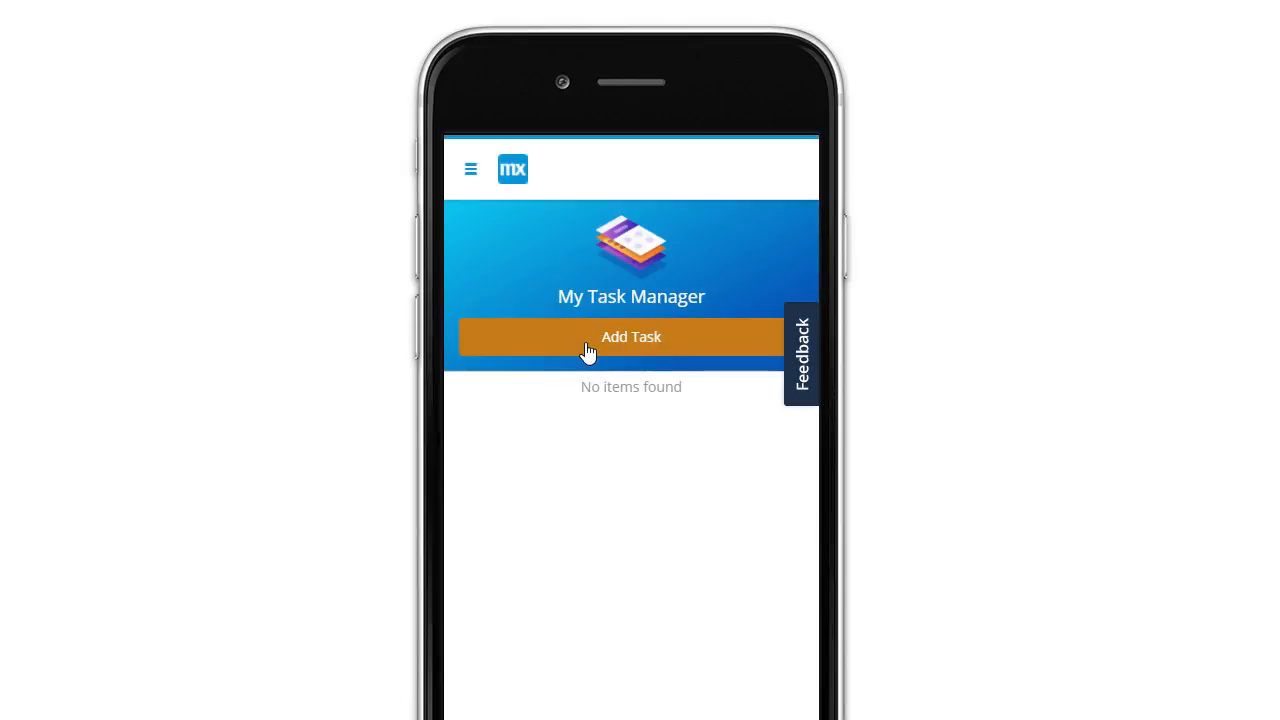
Add a task in the running app with the name "Get Dinner" and description "Papa Ginos", and save it
left_click(588, 352)
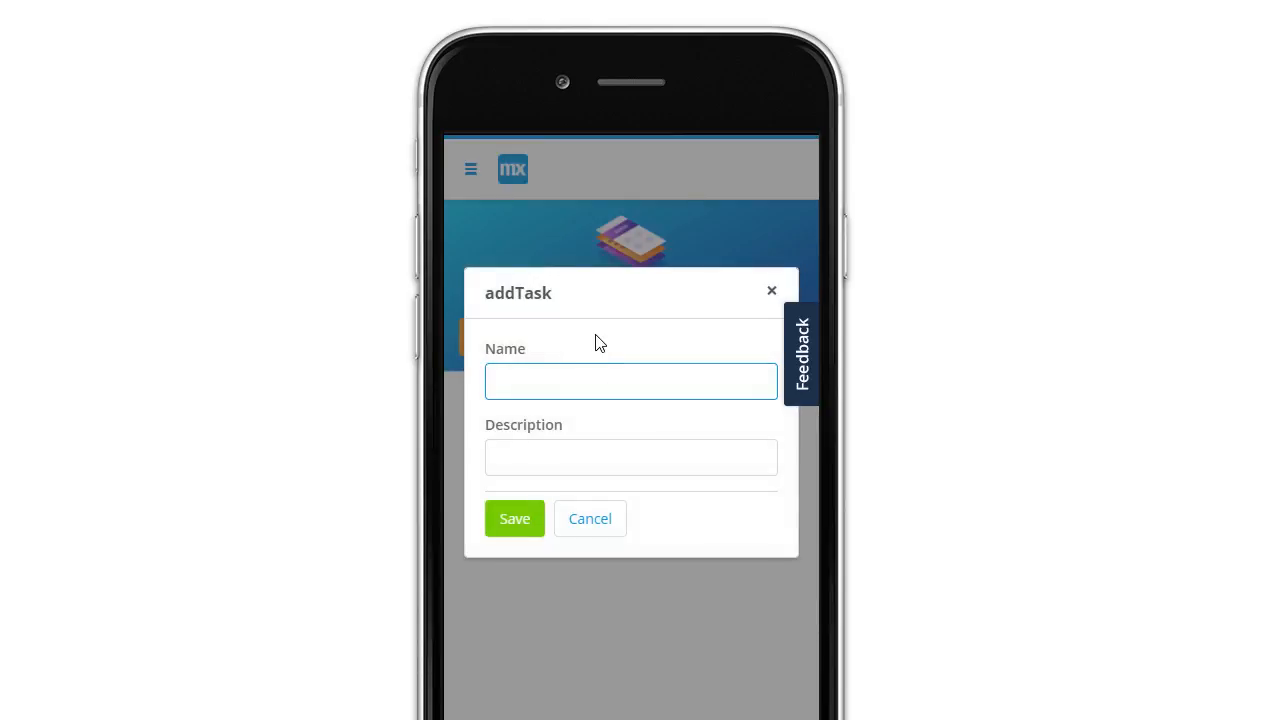
type("Get Dinner")
left_click(584, 452)
type("P")
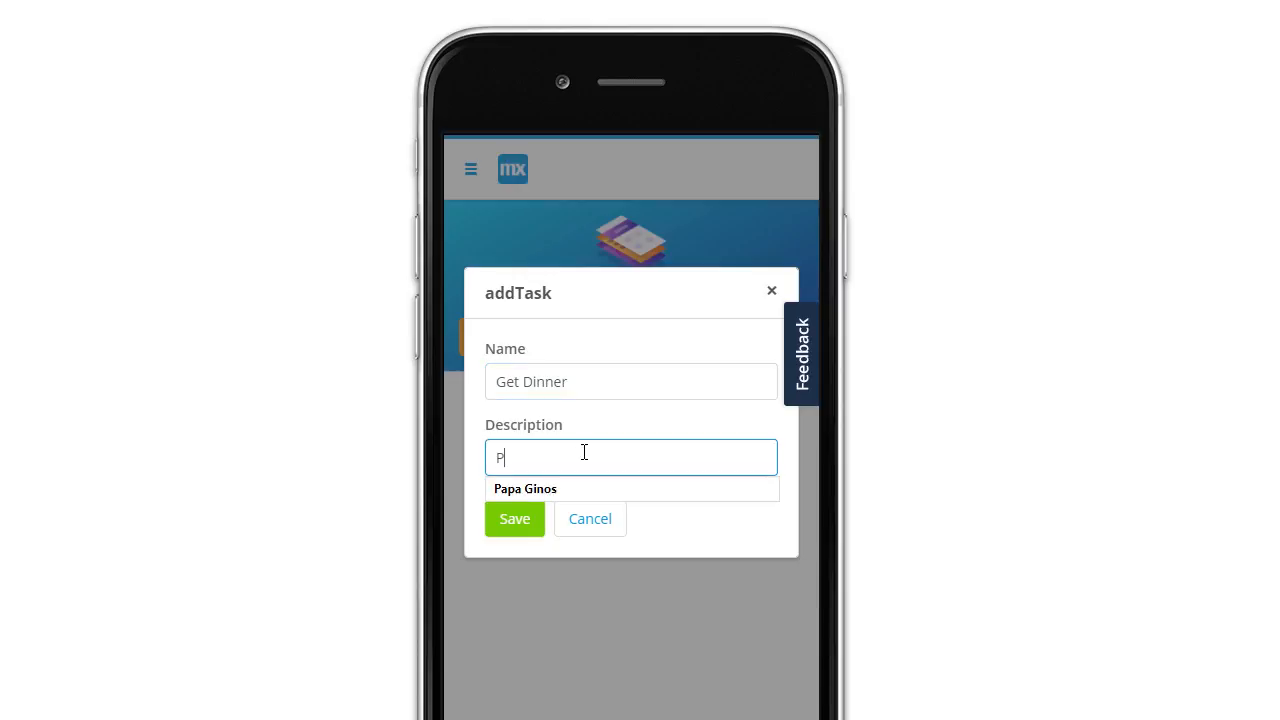
type("apa Ginos")
left_click(571, 490)
left_click(520, 518)
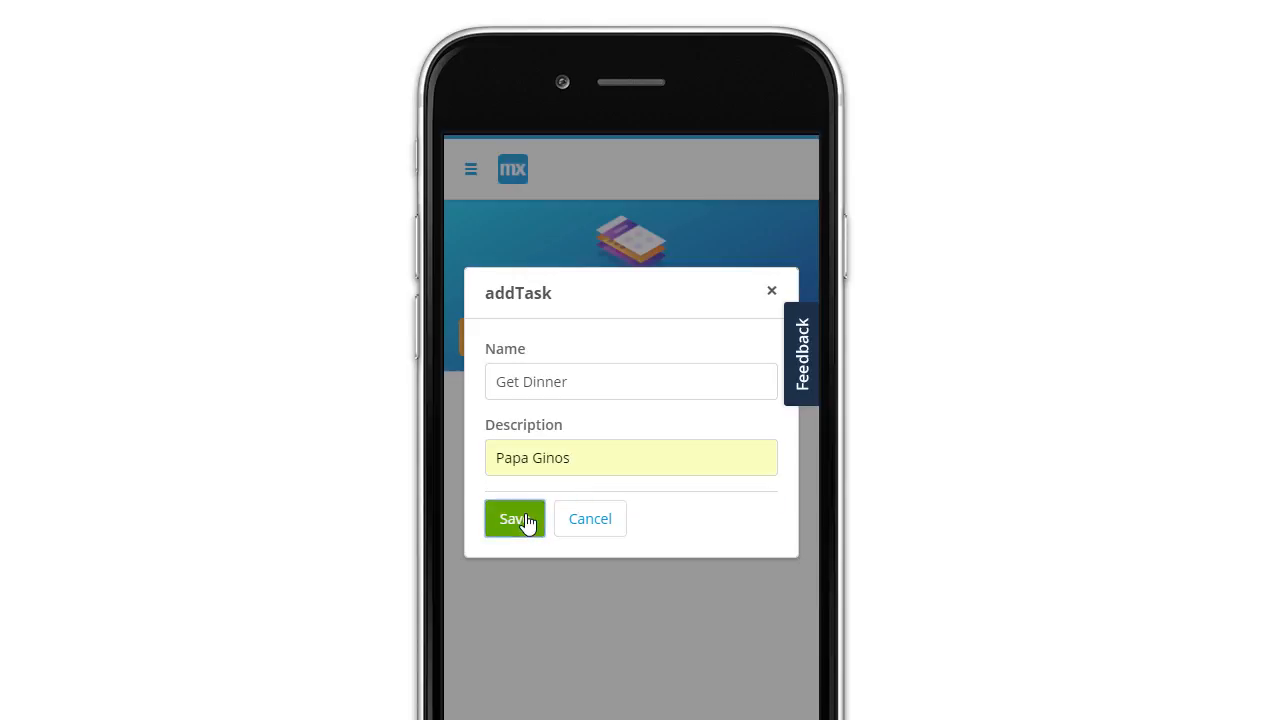